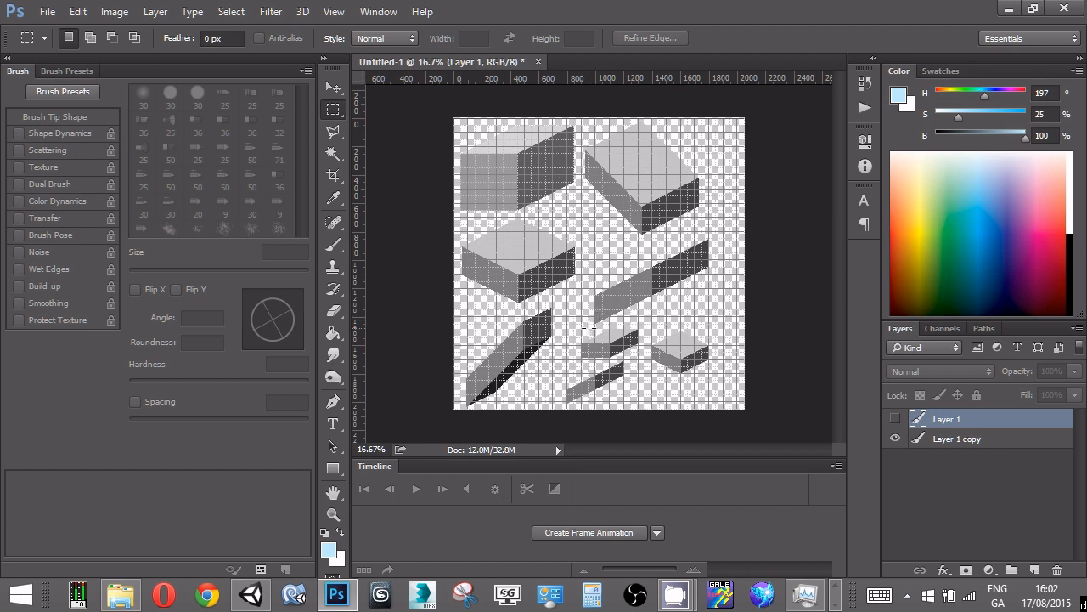
- Marquee-select the large slanted wall piece and start saving a copy of the document in the CUSTOM/Environment Placeholder folder
drag(589, 327, 723, 230)
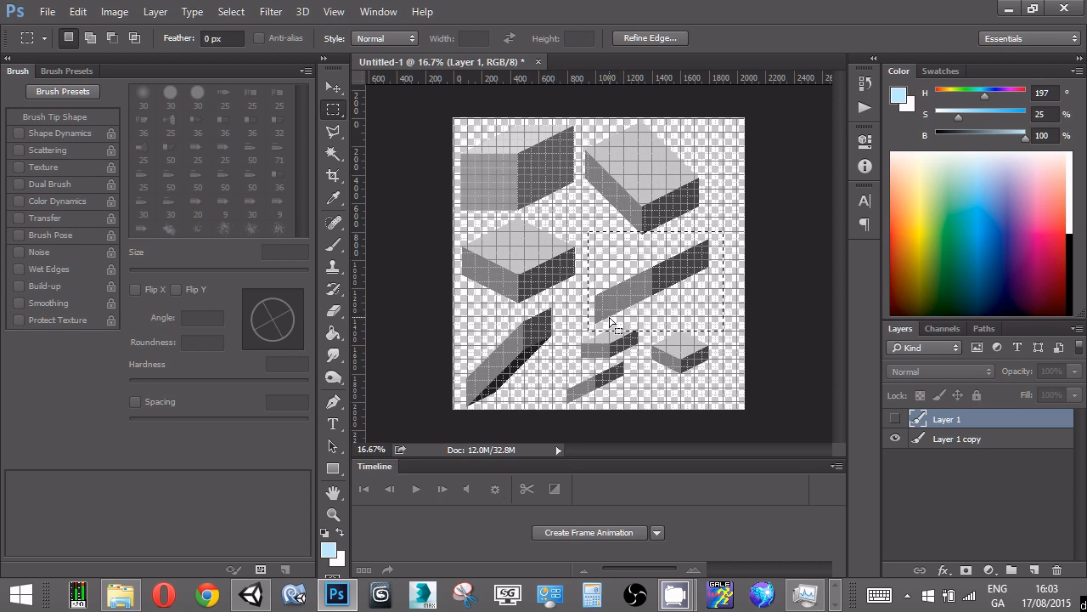
click(54, 18)
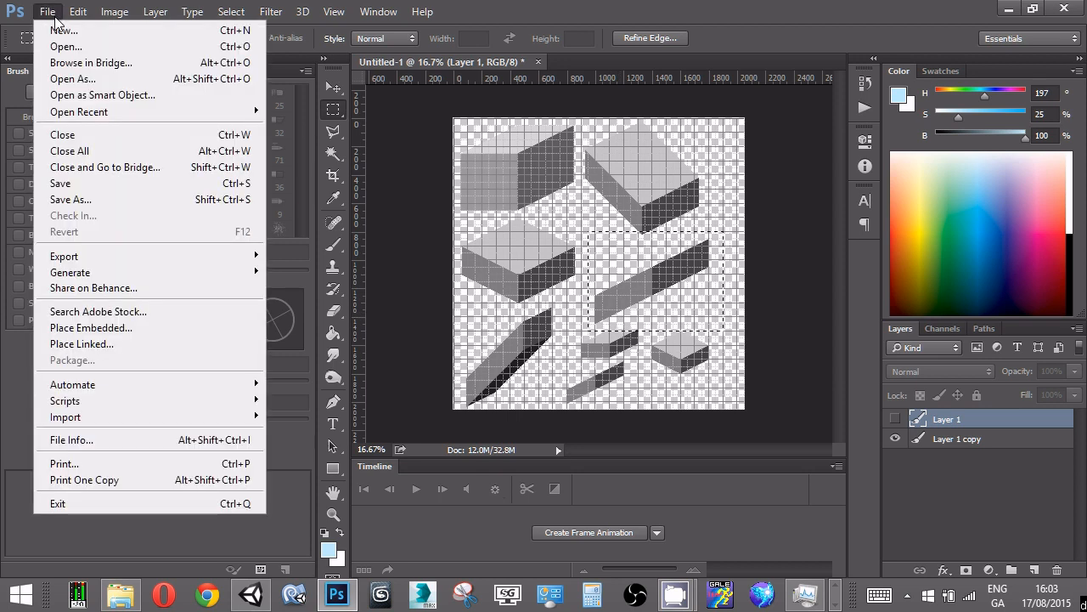
click(74, 198)
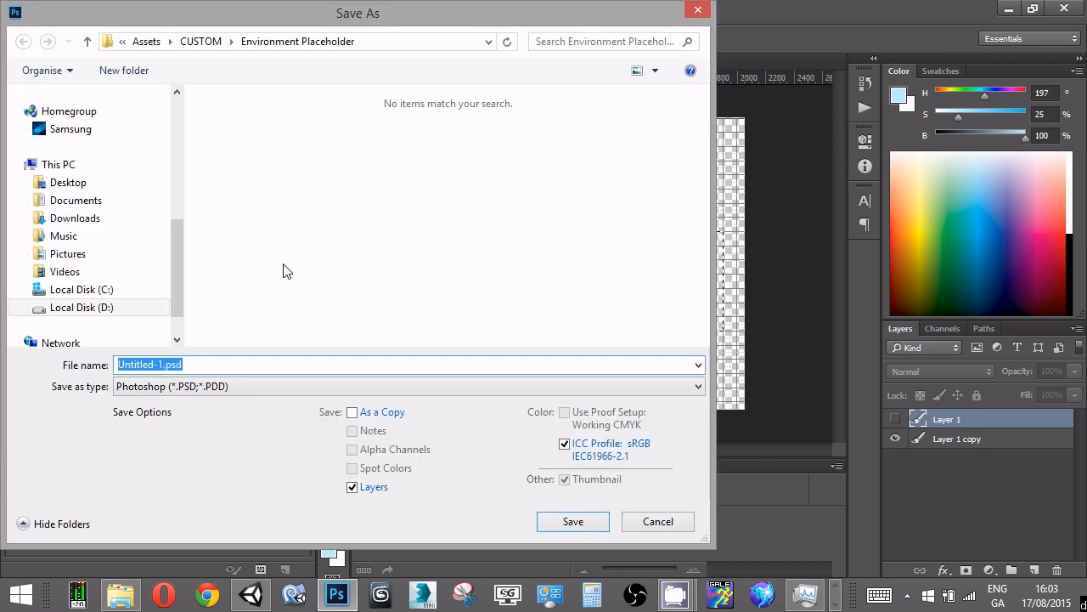
click(202, 43)
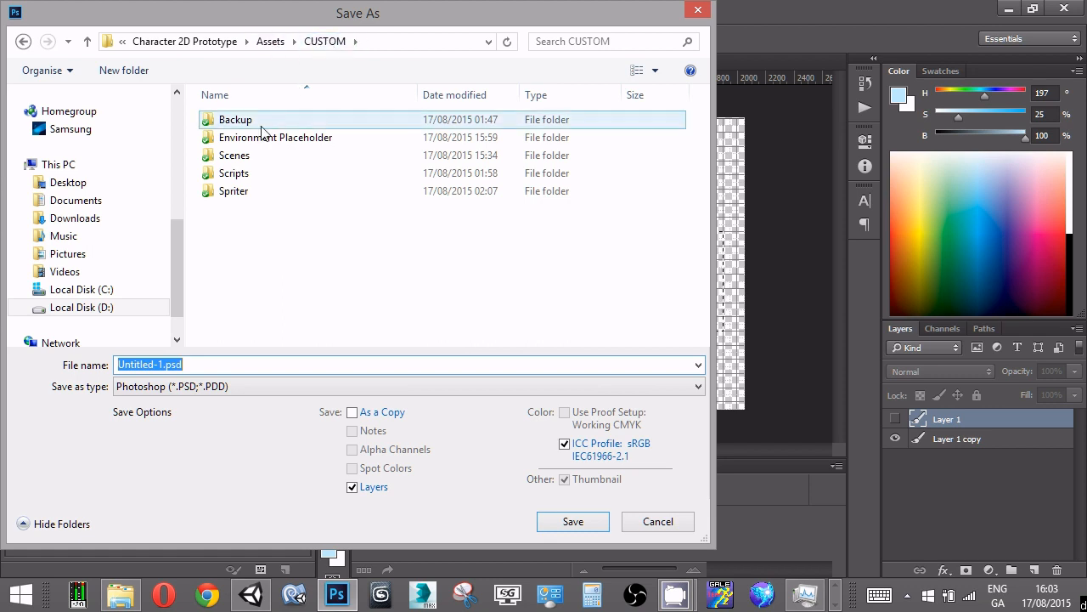
double_click(233, 141)
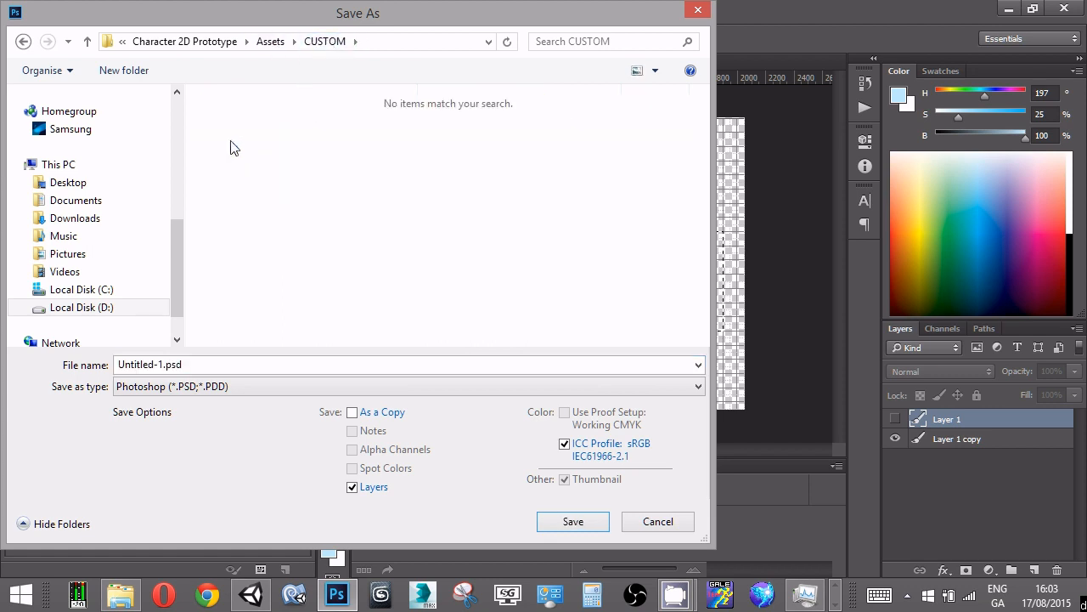
- Save the image in PNG format as Begin18, accepting Smallest / Slow compression and no interlacing
click(201, 393)
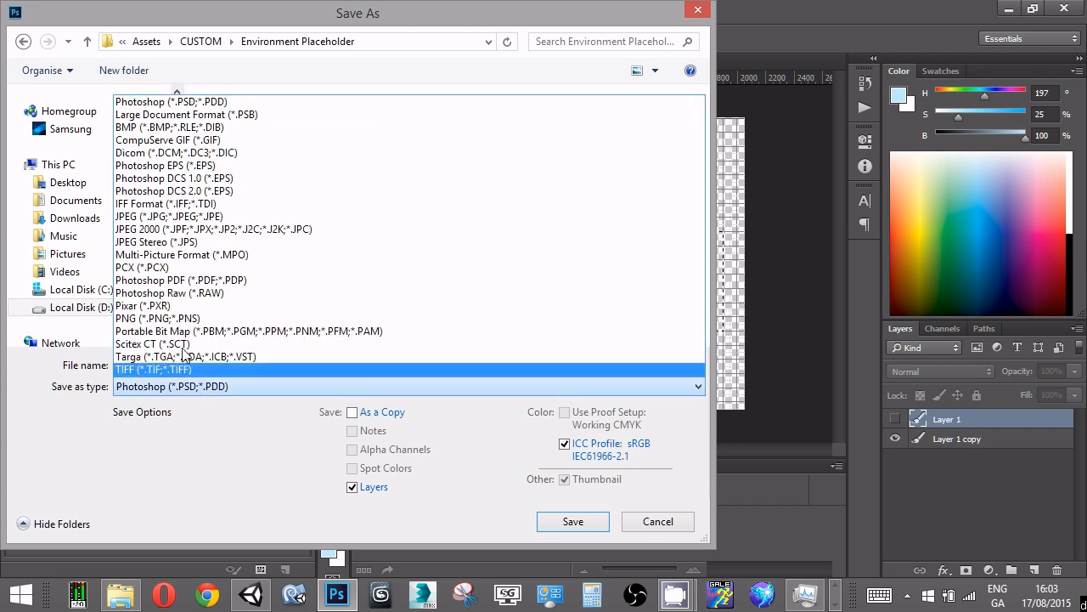
click(158, 316)
double_click(193, 365)
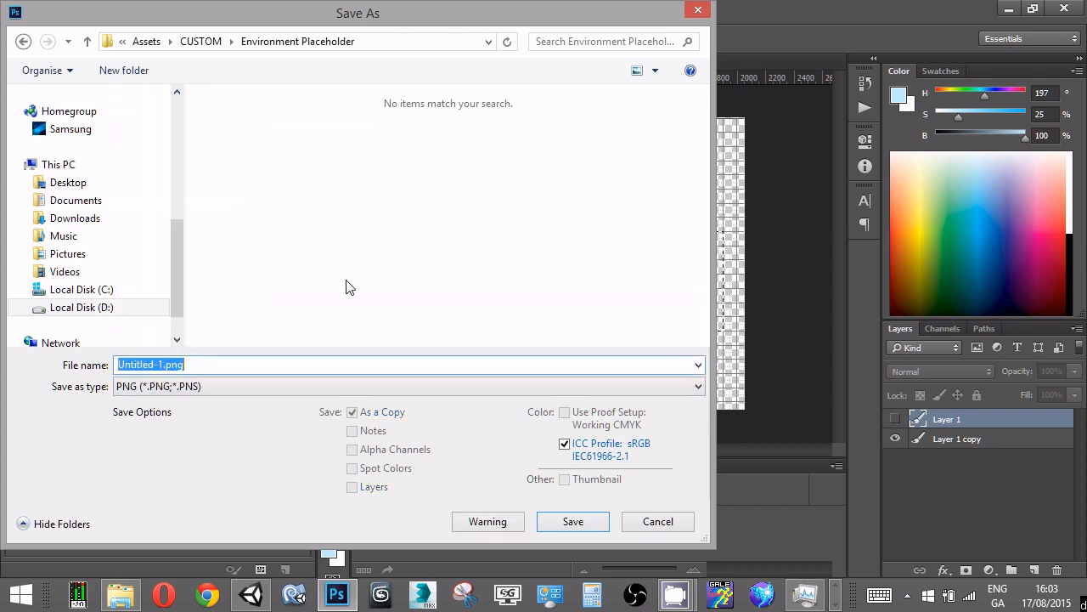
text(Begin)
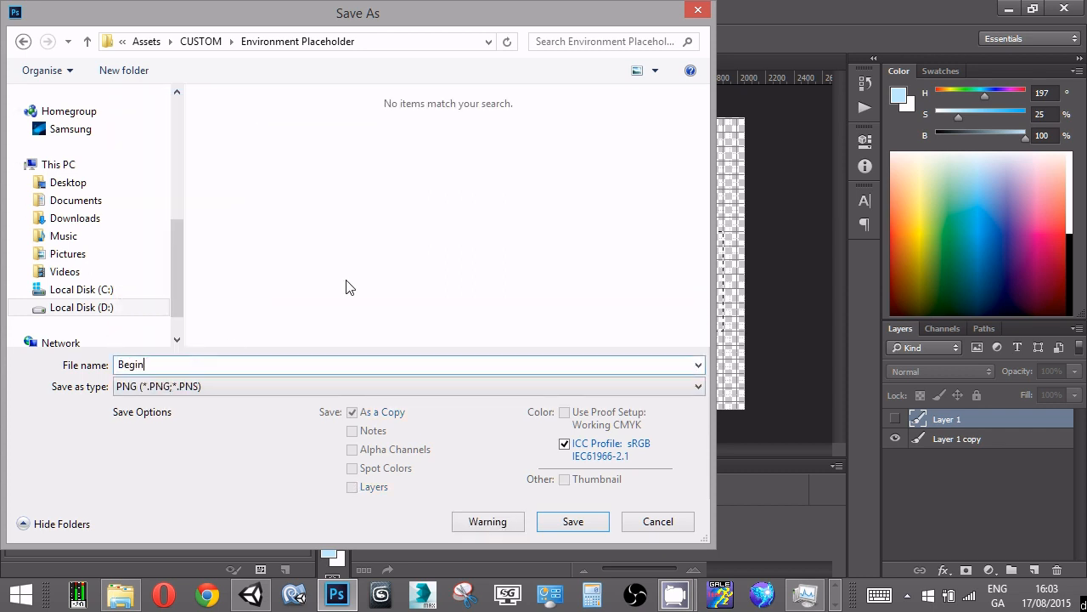
text(18)
click(583, 523)
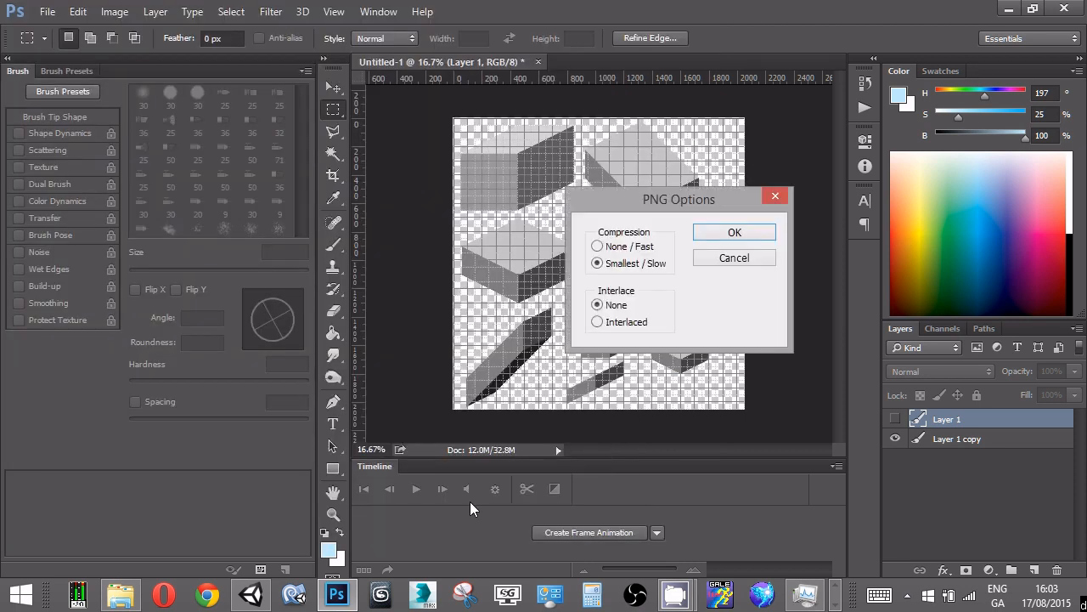
click(750, 234)
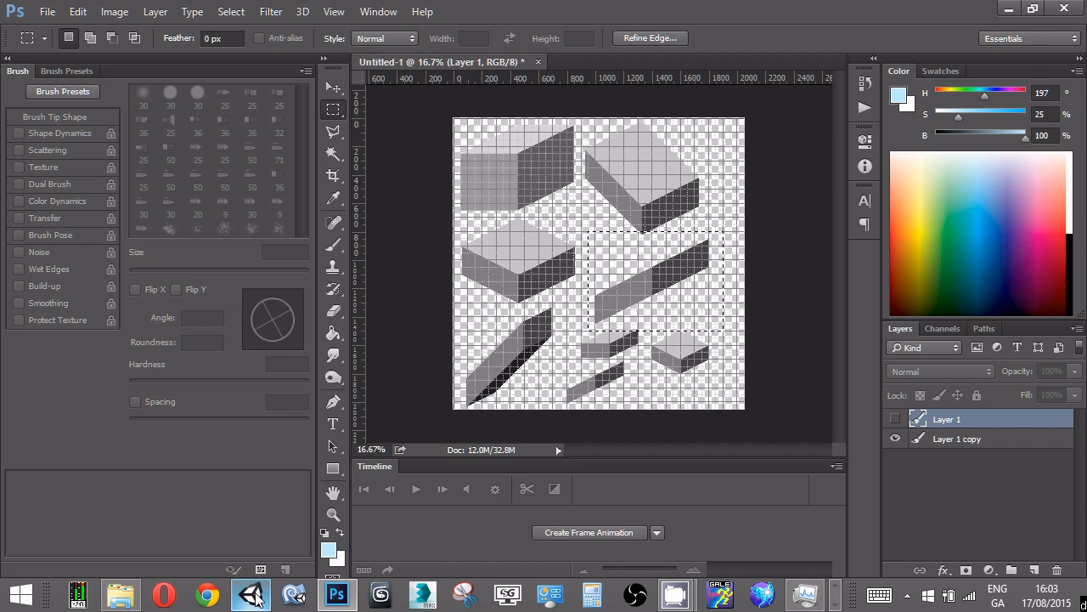
- Switch to Unity, delete the Platform_0 object from the scene and show the project assets as a list
click(315, 564)
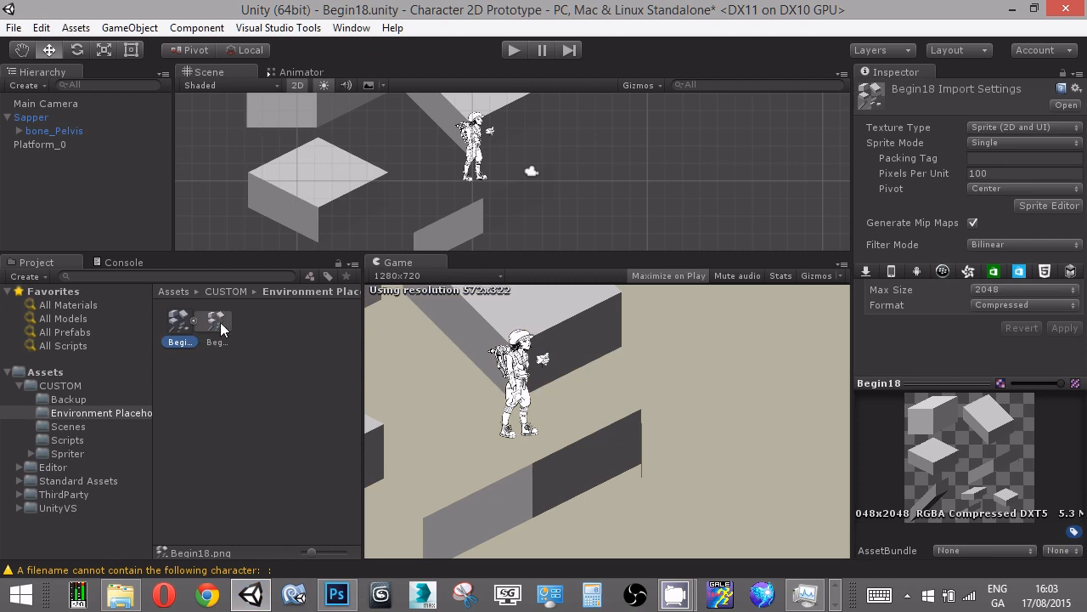
click(33, 144)
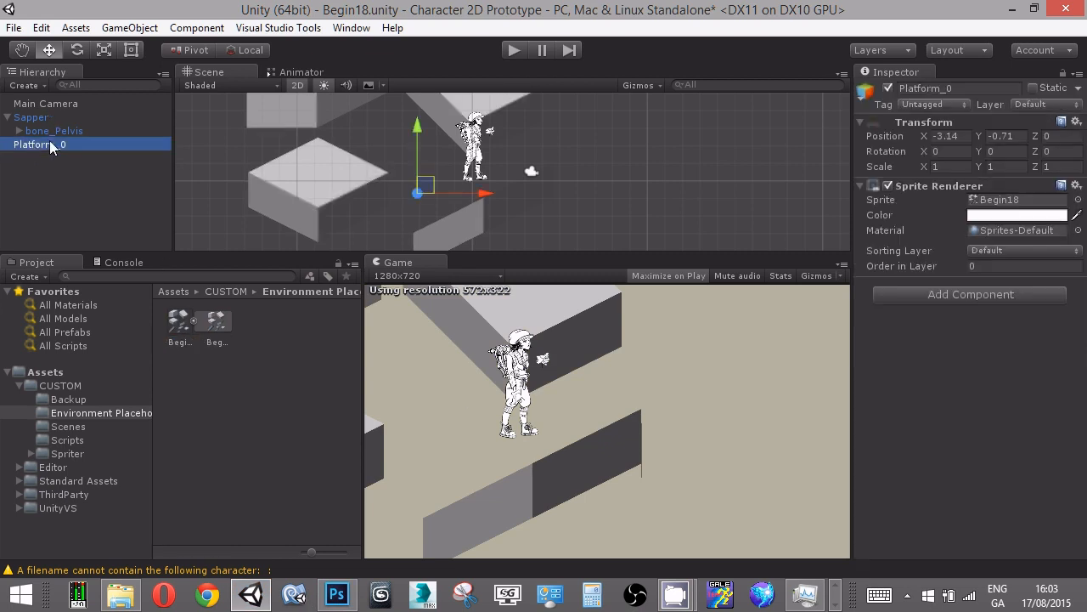
key(Delete)
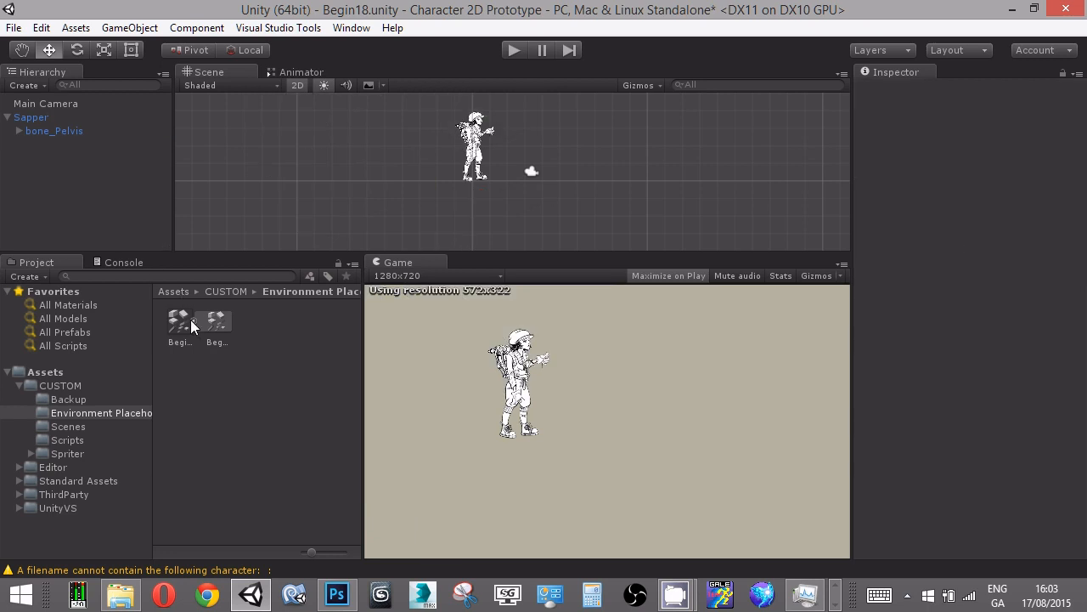
drag(309, 555, 296, 561)
- Place the Begin18 sprite in the scene and move it to about X 5.3, Y -8.3, with the first block under the character
click(197, 308)
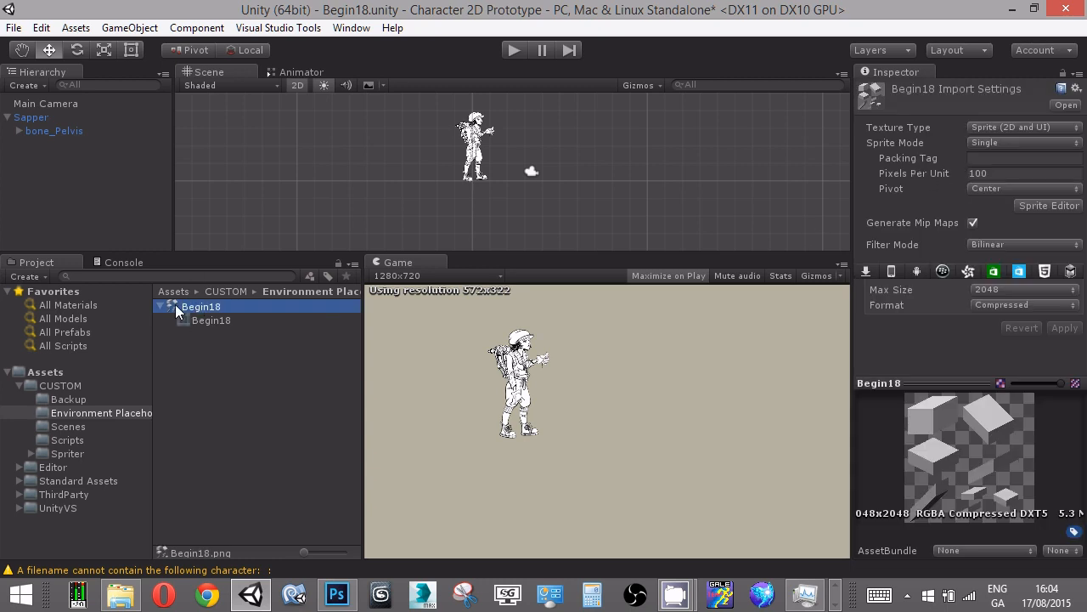
drag(185, 319, 404, 192)
scroll(395, 149, down, 5)
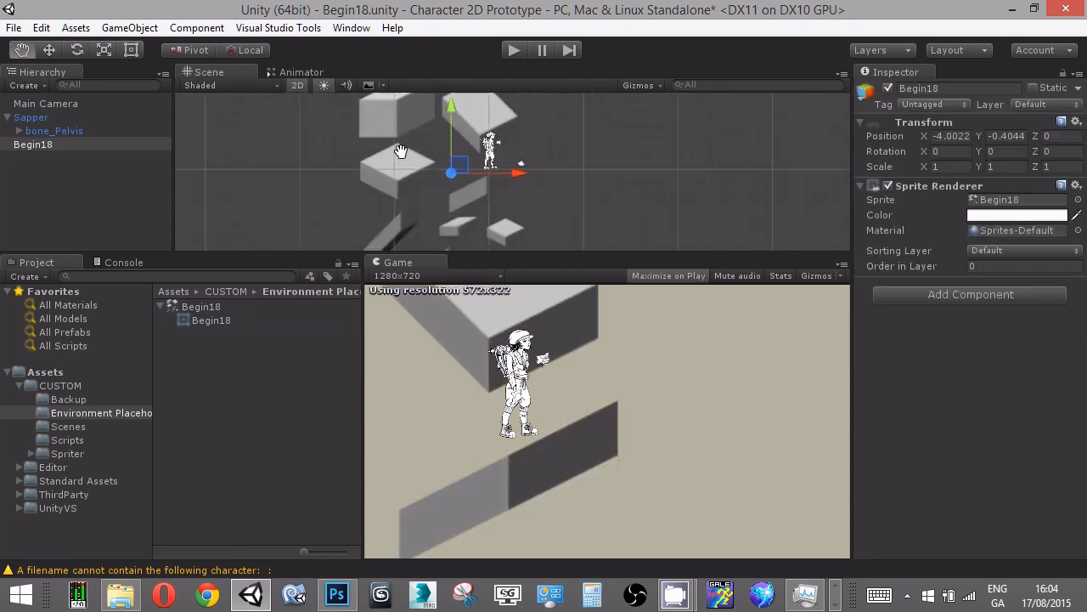
drag(471, 157, 550, 230)
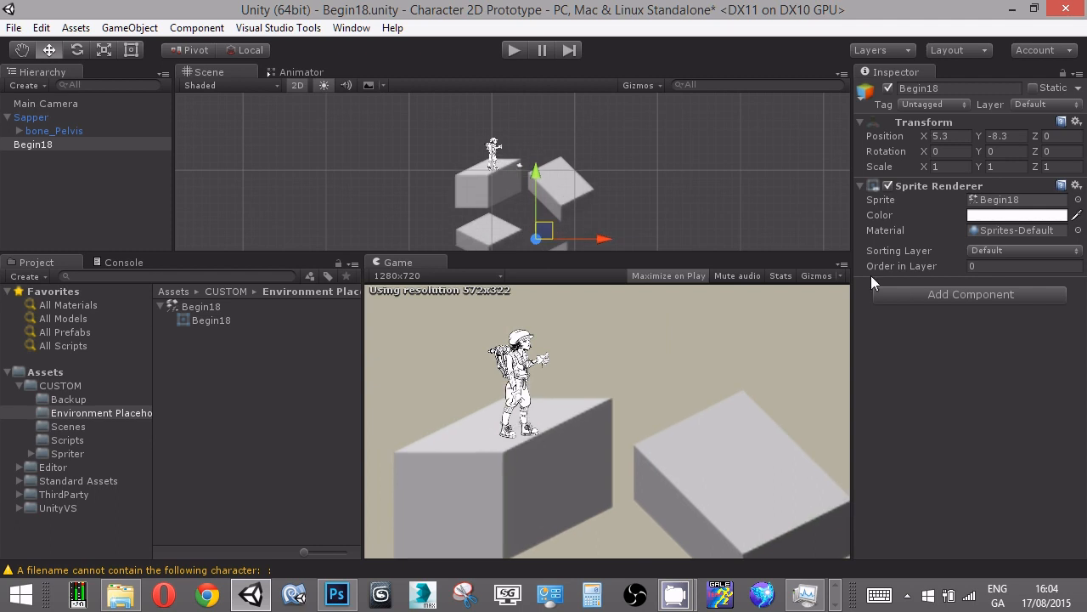
- Turn off Generate Mip Maps in the Begin18 texture's import settings and apply the change
click(199, 308)
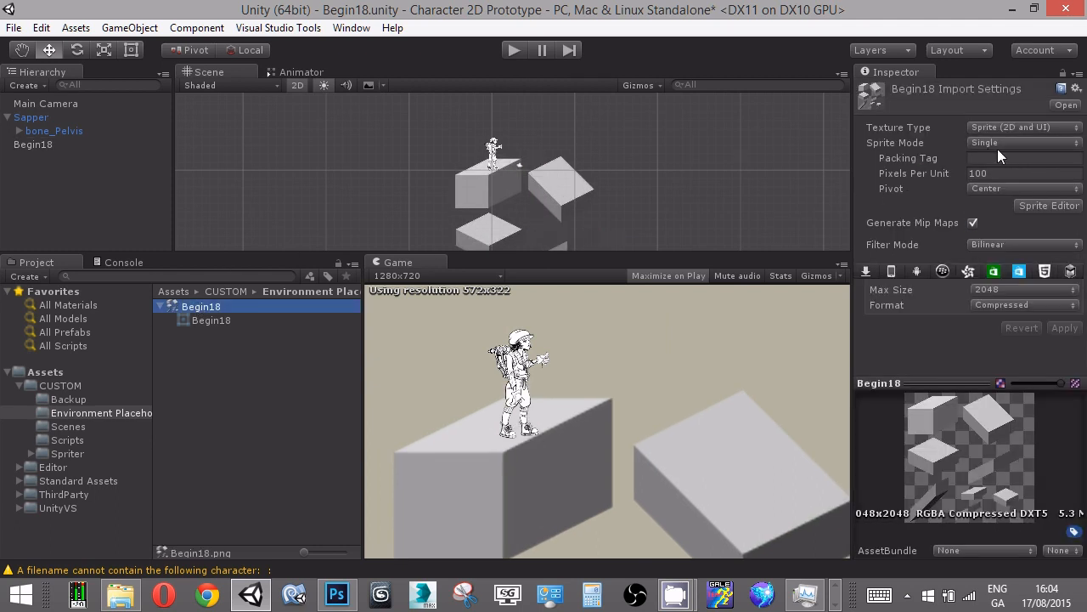
click(972, 222)
click(1064, 328)
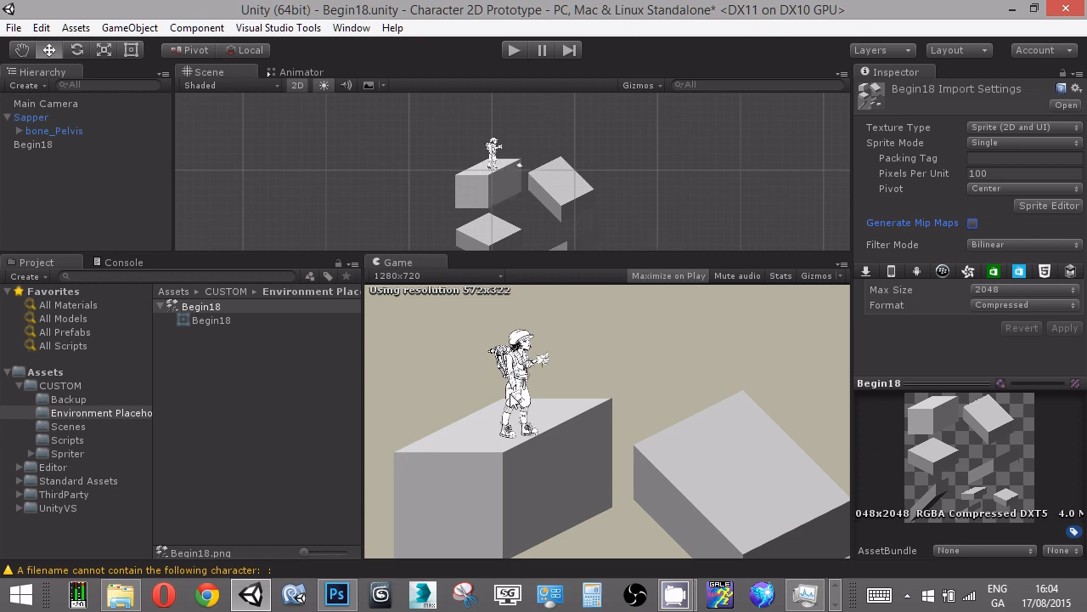
- Move the Begin18 sprite to about X -3, Y 1.2 and delete it from the scene
click(489, 189)
drag(543, 232, 544, 238)
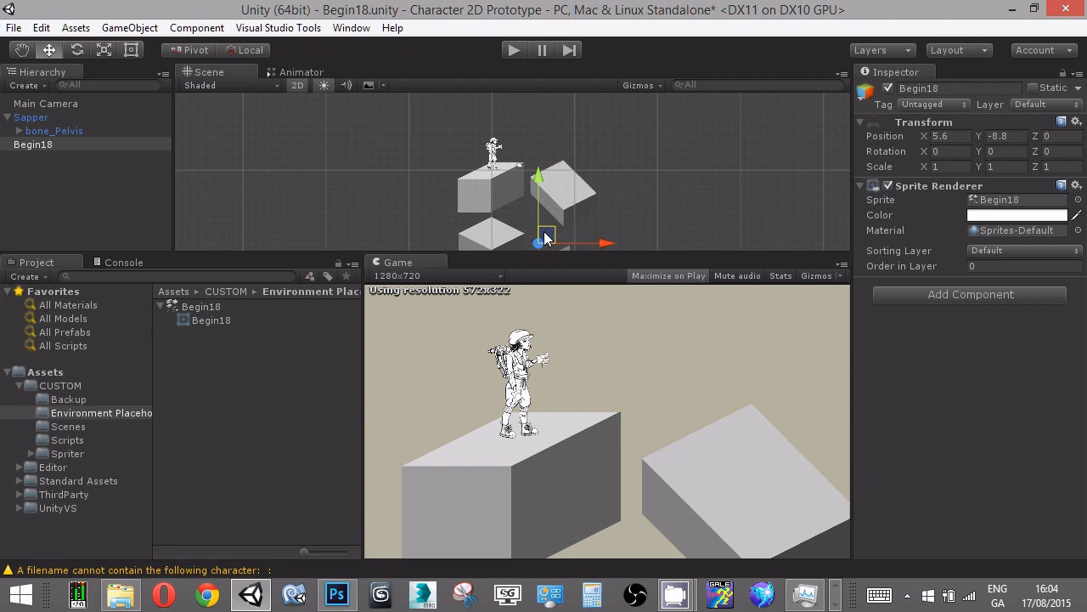
drag(544, 238, 474, 156)
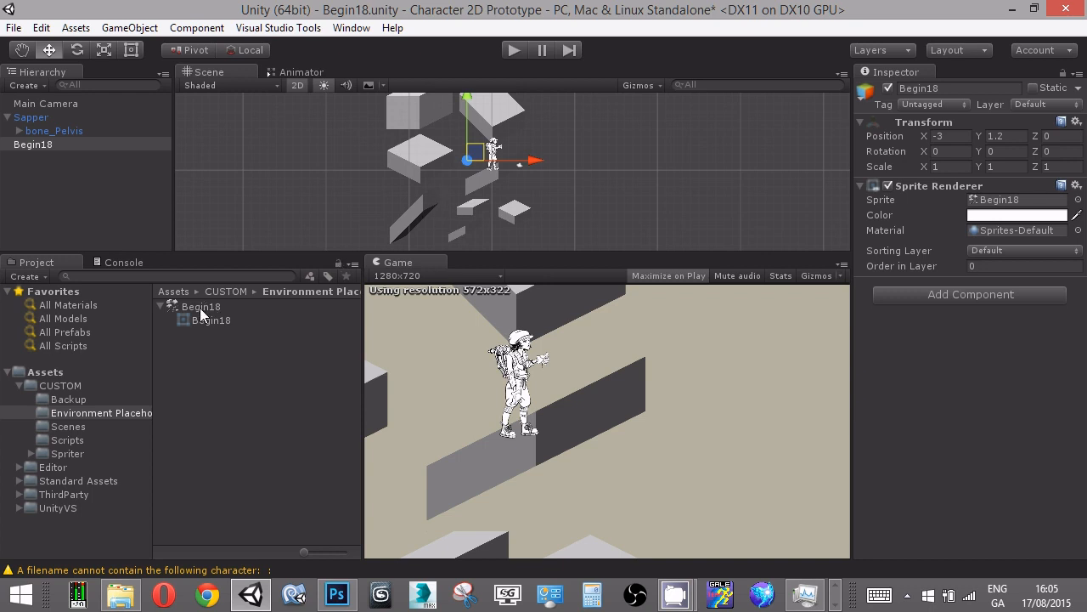
click(34, 145)
key(Delete)
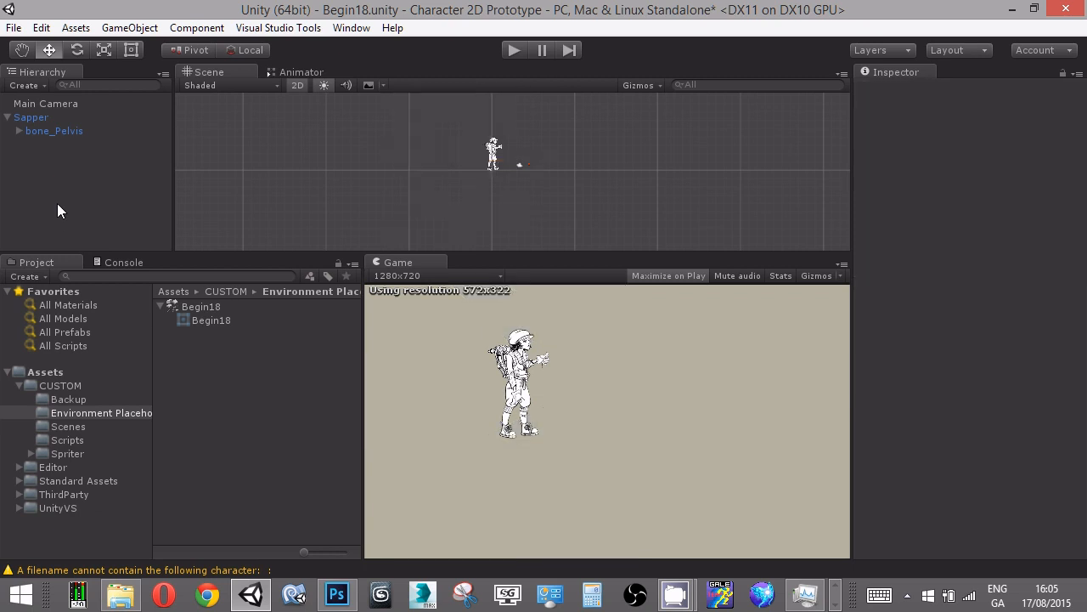
- Set the Begin18 texture's Sprite Mode to Multiple and open it in the Sprite Editor, applying the import settings
click(201, 309)
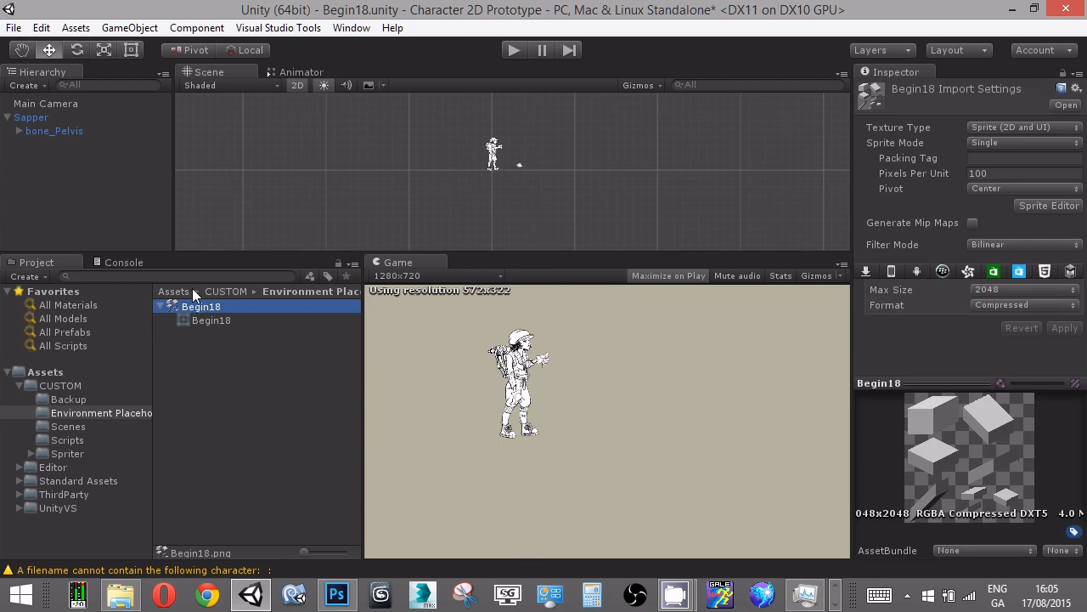
click(989, 147)
click(1009, 178)
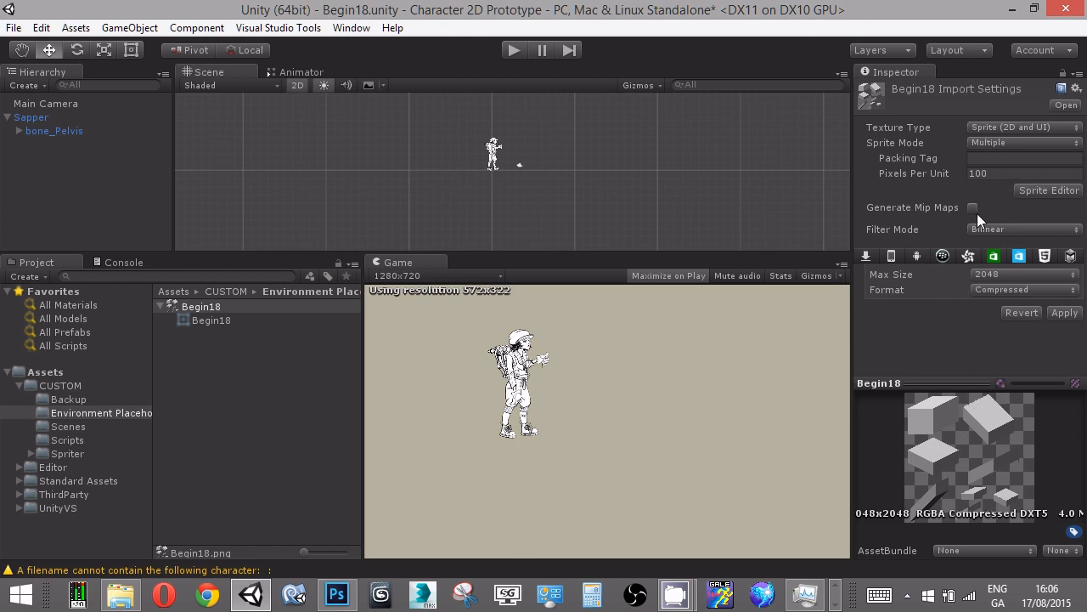
click(1044, 188)
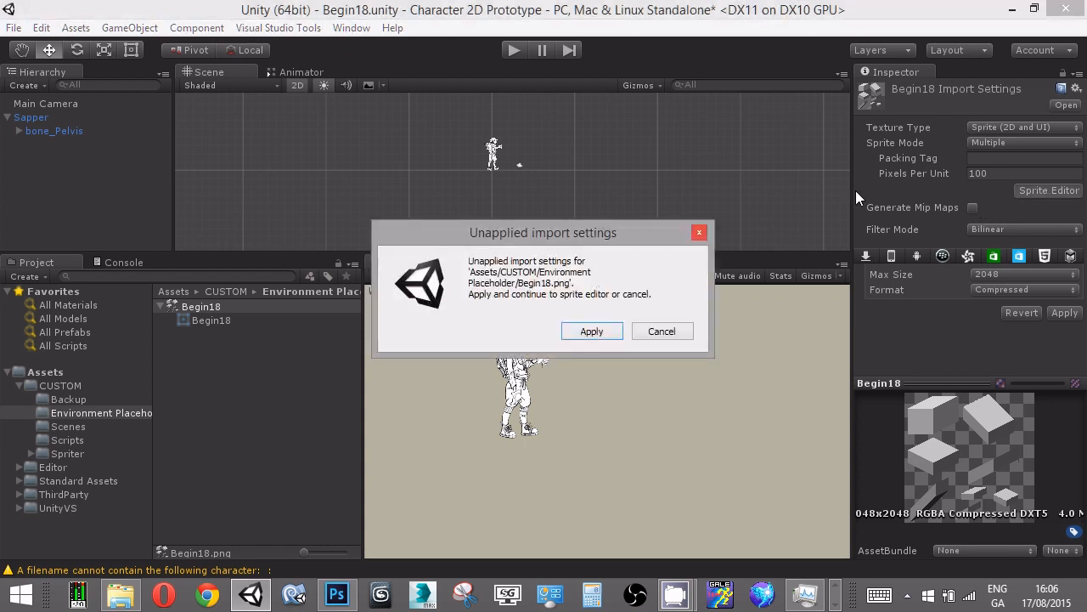
click(590, 332)
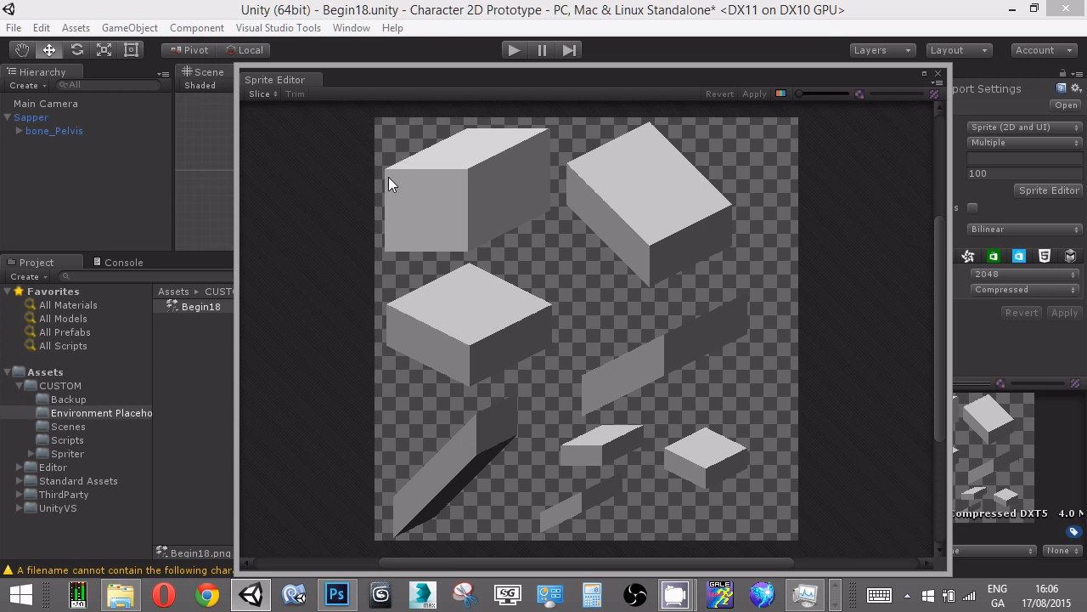
- Draw a slice of about 866 by 661 around the upper-left block and trim it to the block's edges
drag(381, 124, 557, 259)
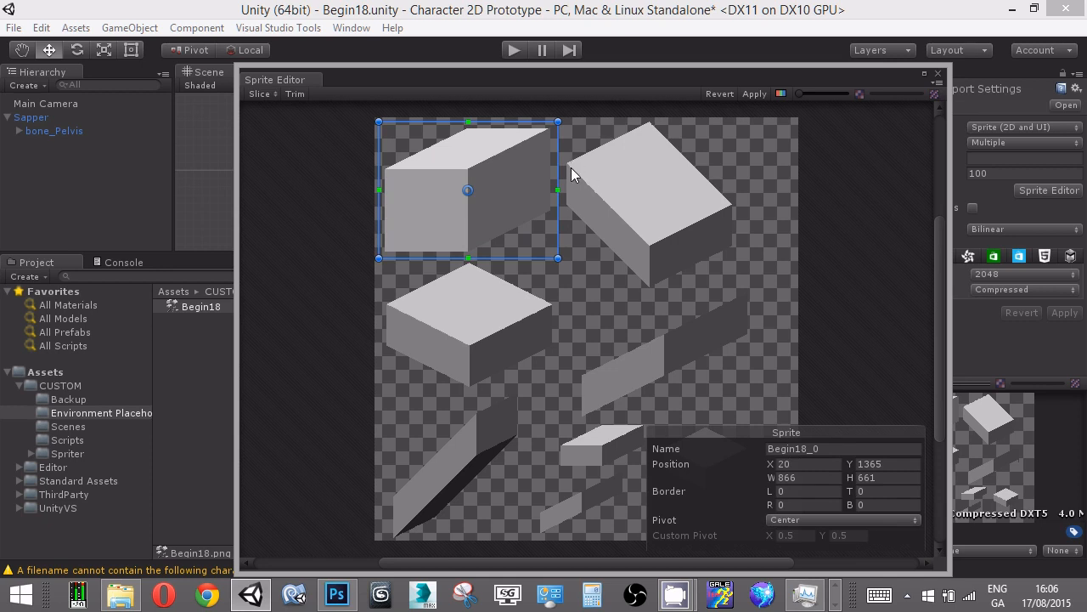
click(297, 94)
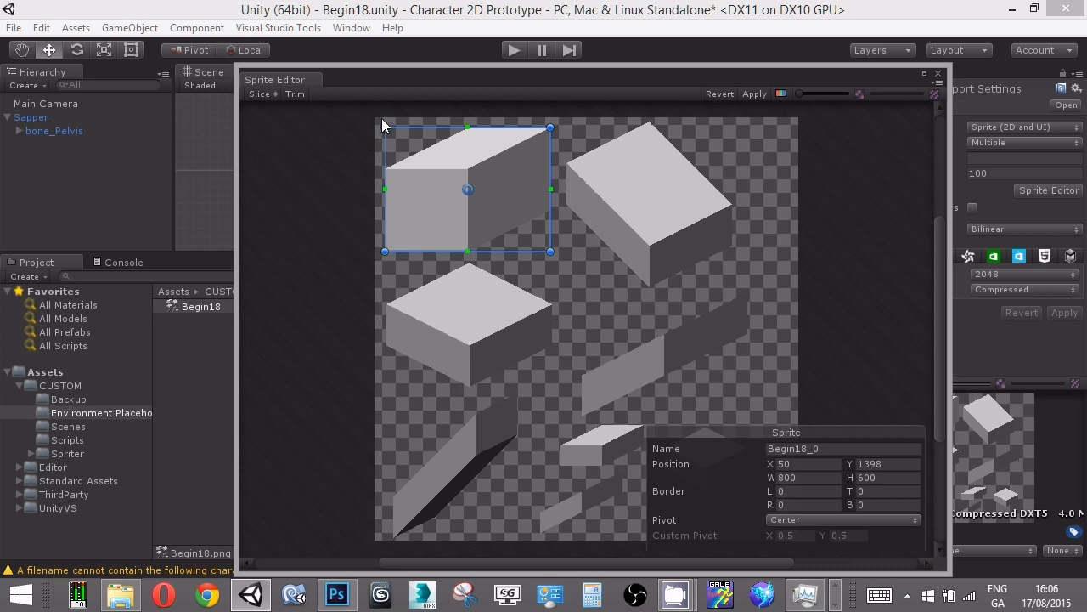
- Slice the whole sprite sheet with the Automatic type, Center pivot and Delete Existing method
click(270, 96)
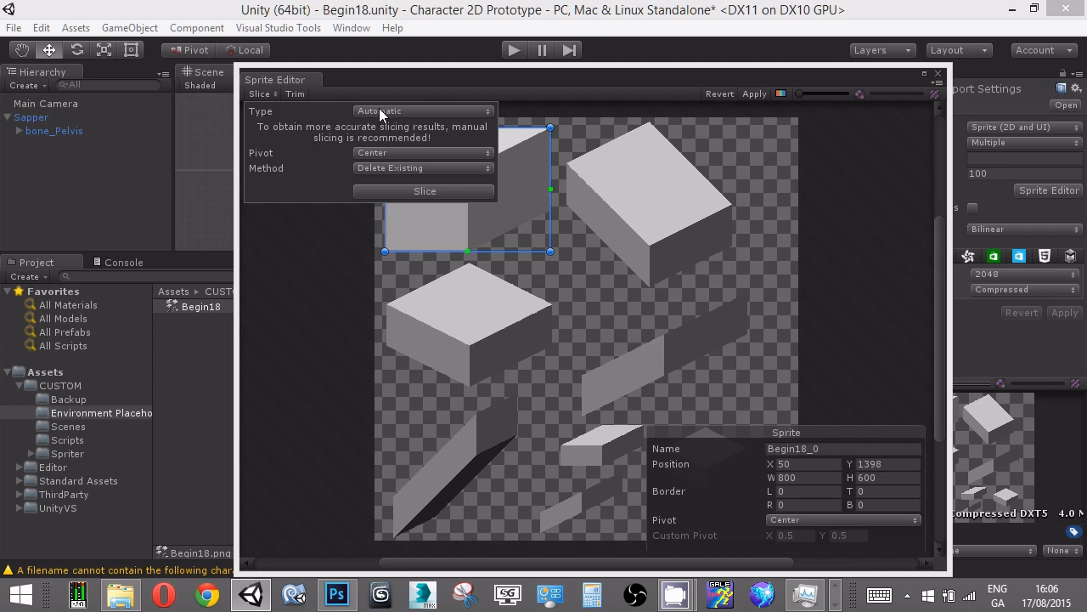
click(425, 192)
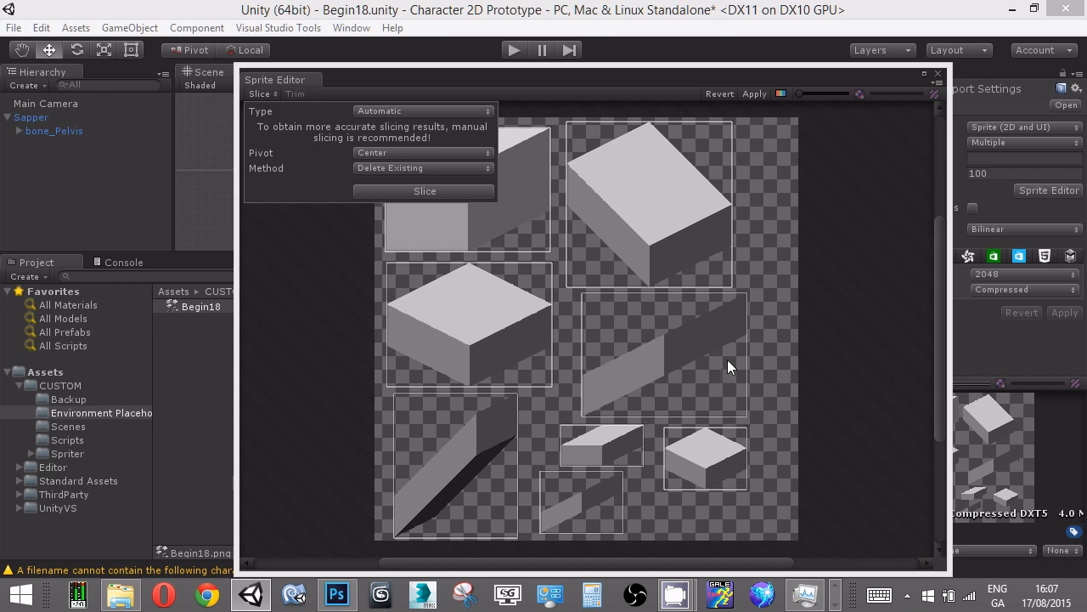
click(778, 176)
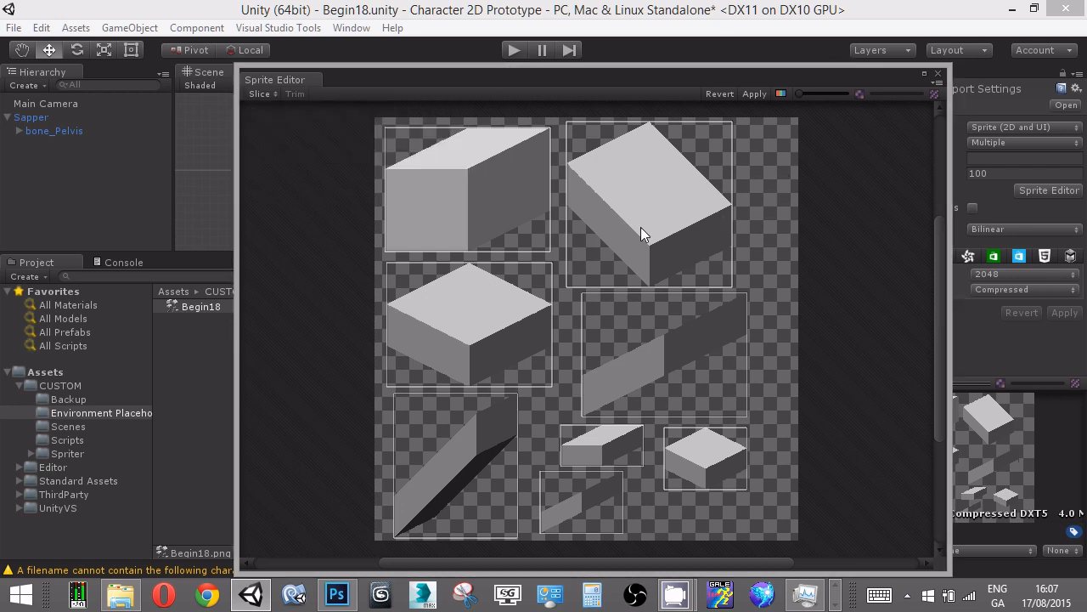
- Rename the upper-left block's slice to Platform_0 and copy the word Platform
click(490, 210)
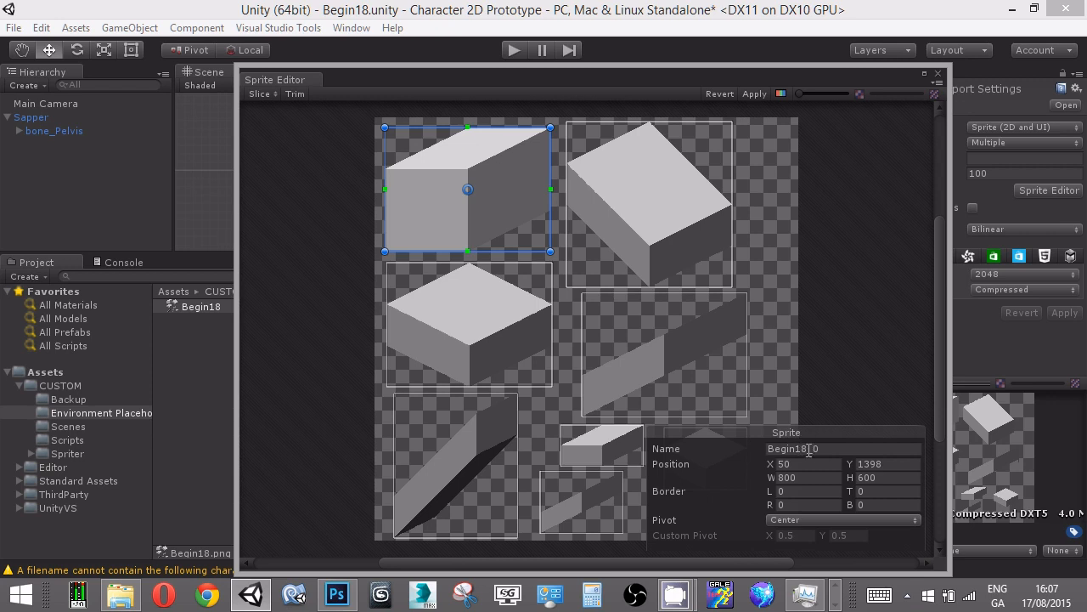
click(809, 450)
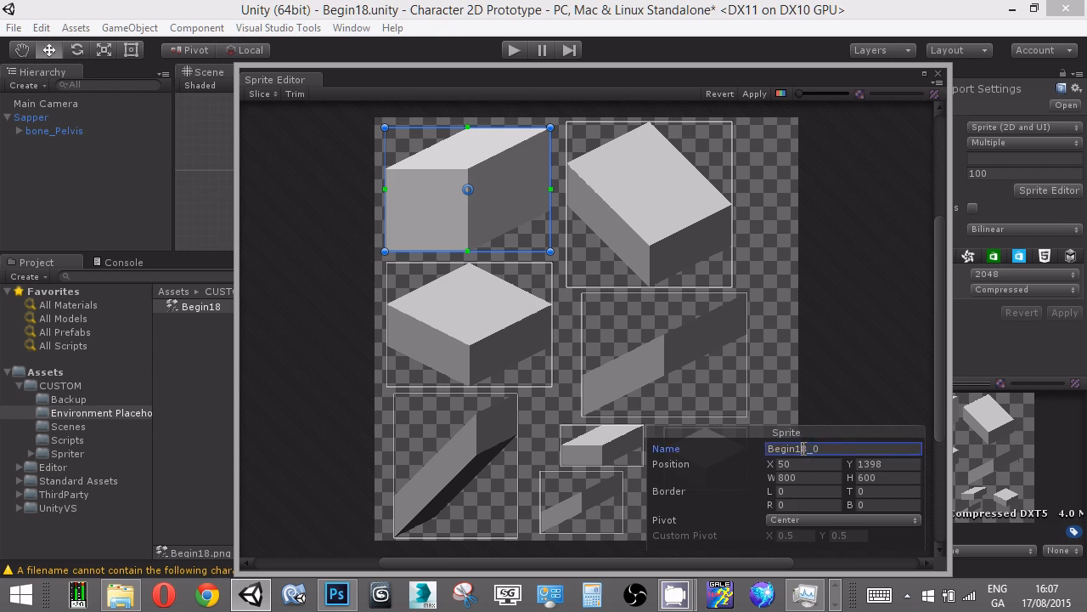
text(Platform)
drag(809, 448, 760, 456)
key(ctrl+c)
- Rename the upper-right tilted block's slice to Platform_1 using the copied word
click(643, 212)
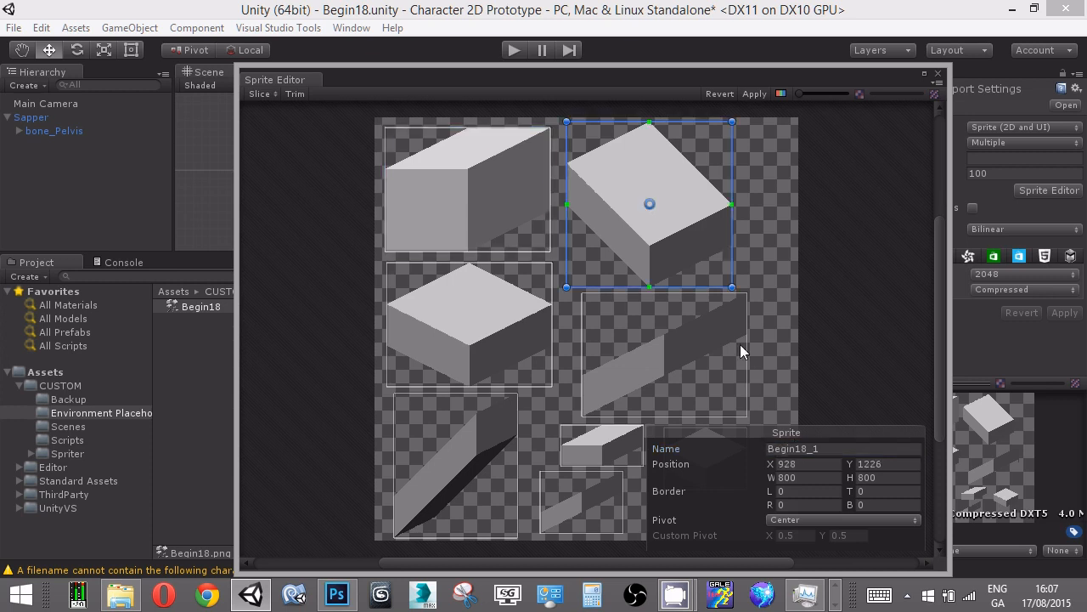
double_click(803, 447)
key(ctrl+v)
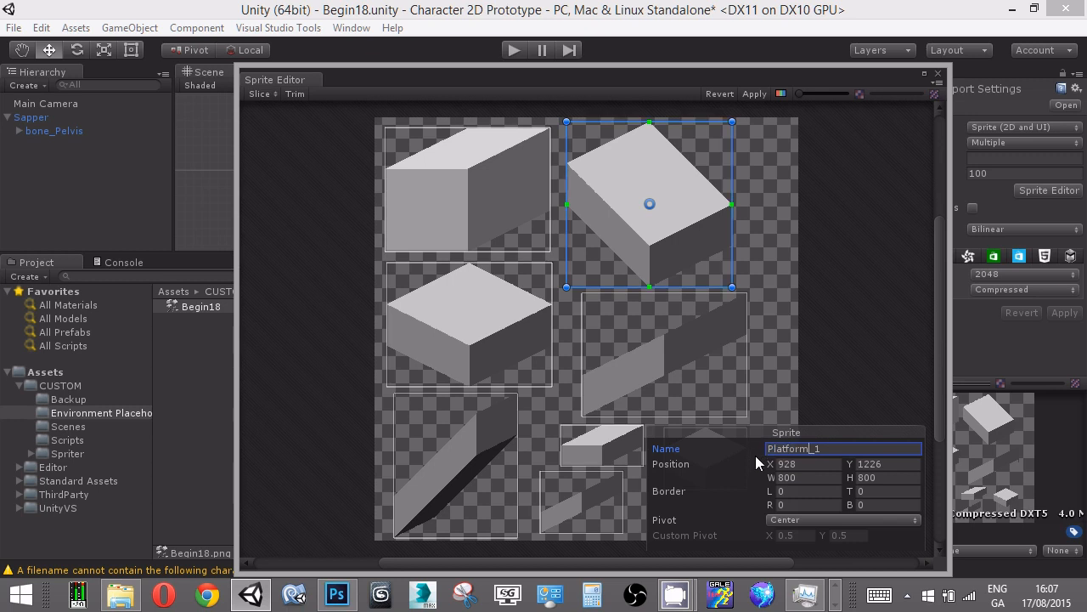
- Rename the middle-left block's slice to Platform_2 and the large wall piece on its right to Platform_3, using the copied word
click(476, 348)
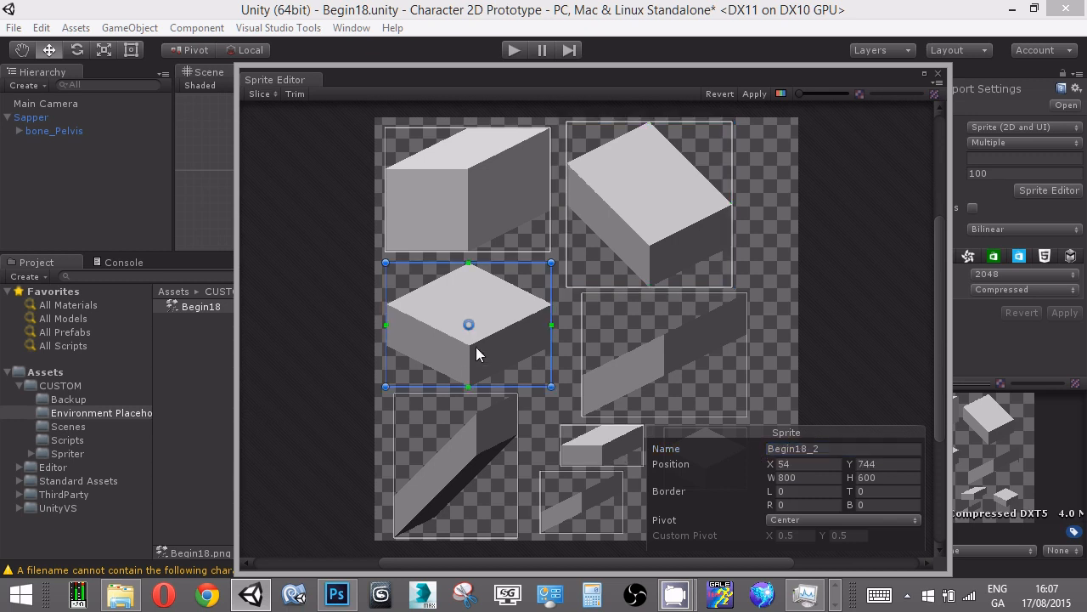
double_click(786, 448)
key(ctrl+v)
click(645, 379)
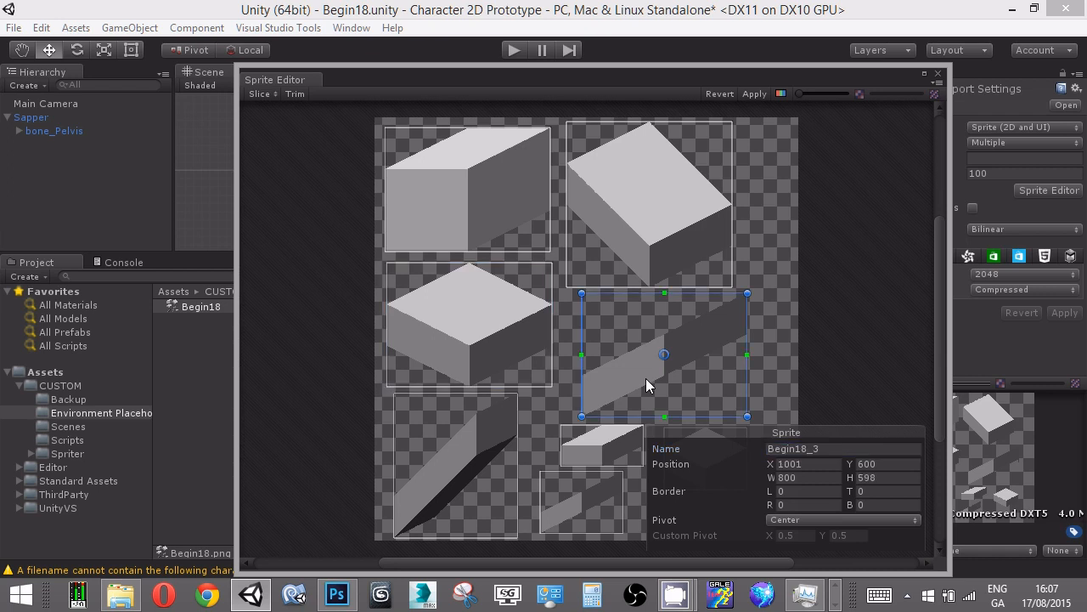
click(811, 449)
key(ctrl+v)
- Rename the lower-left ramp's slice to Platform_4 and the small flat block's slice to Platform_5, using the copied word
click(499, 450)
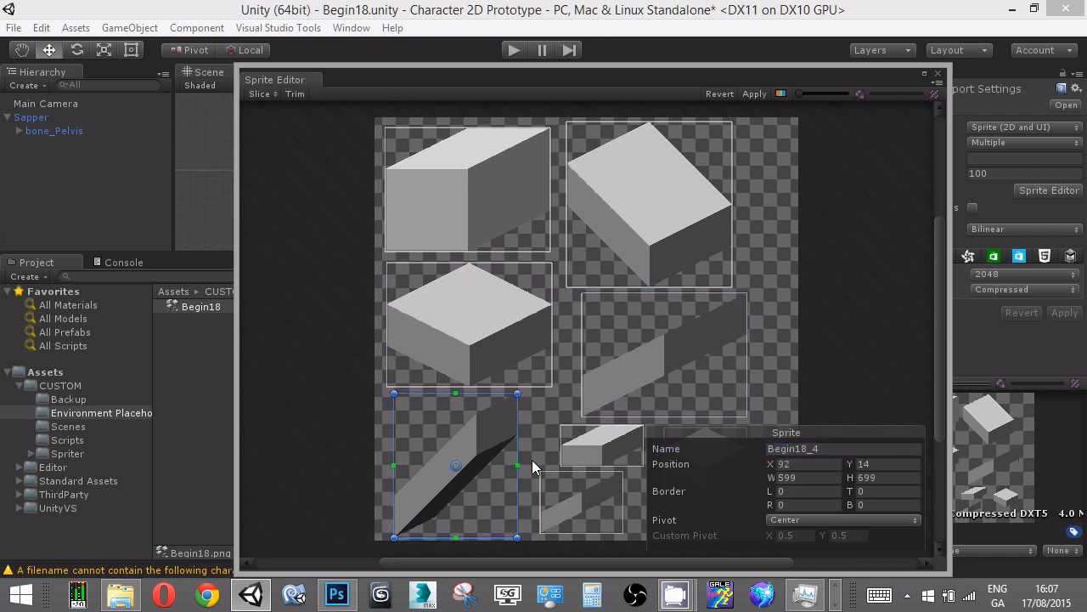
key(ctrl+v)
click(620, 444)
middle_drag(763, 353, 586, 205)
middle_drag(416, 281, 530, 300)
scroll(530, 299, up, 6)
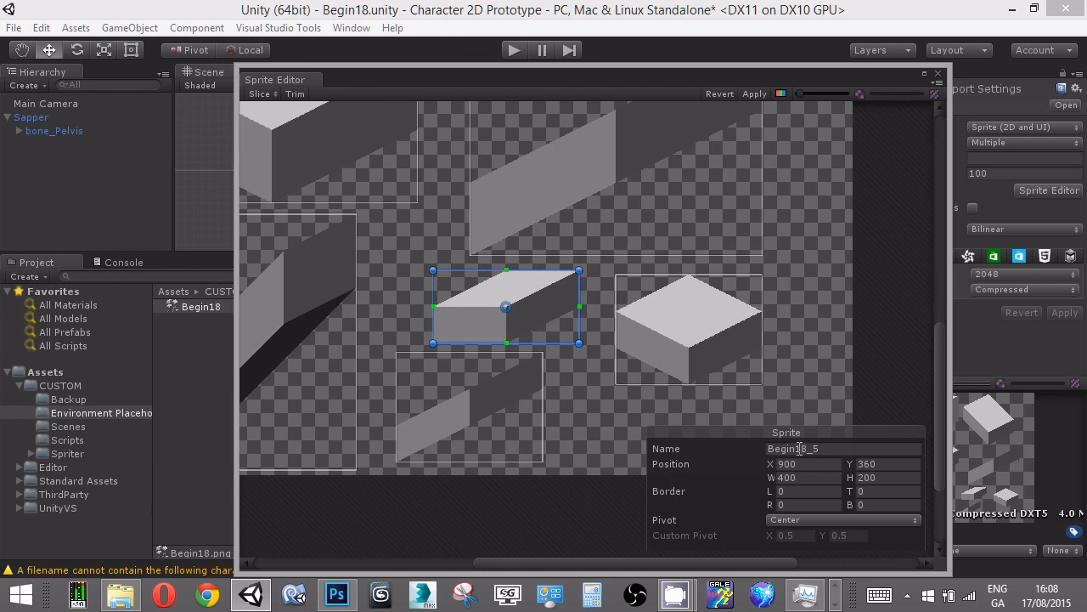
drag(807, 448, 755, 442)
key(ctrl+v)
- Rename the small diamond-topped block's slice to Platform_6 and the small wall piece's slice to Platform_7
click(685, 342)
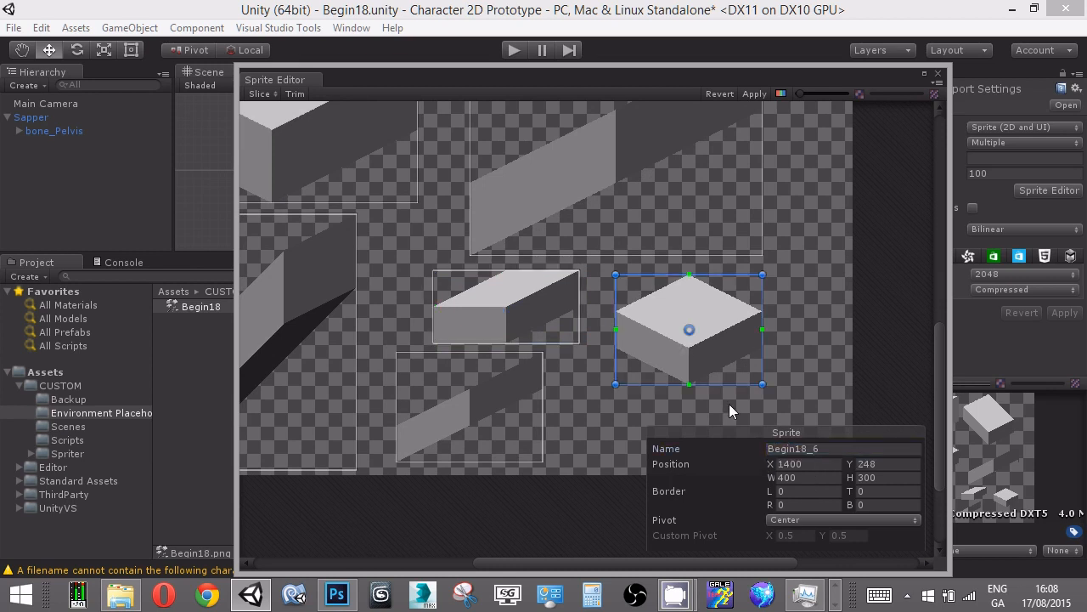
drag(808, 448, 738, 447)
key(ctrl+v)
click(474, 416)
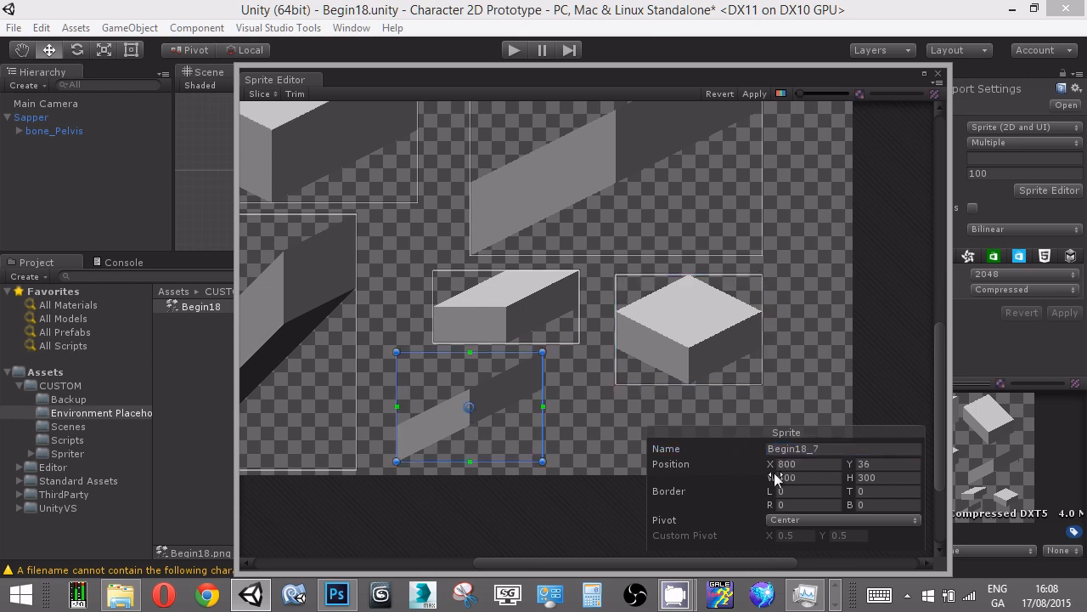
key(ctrl+v)
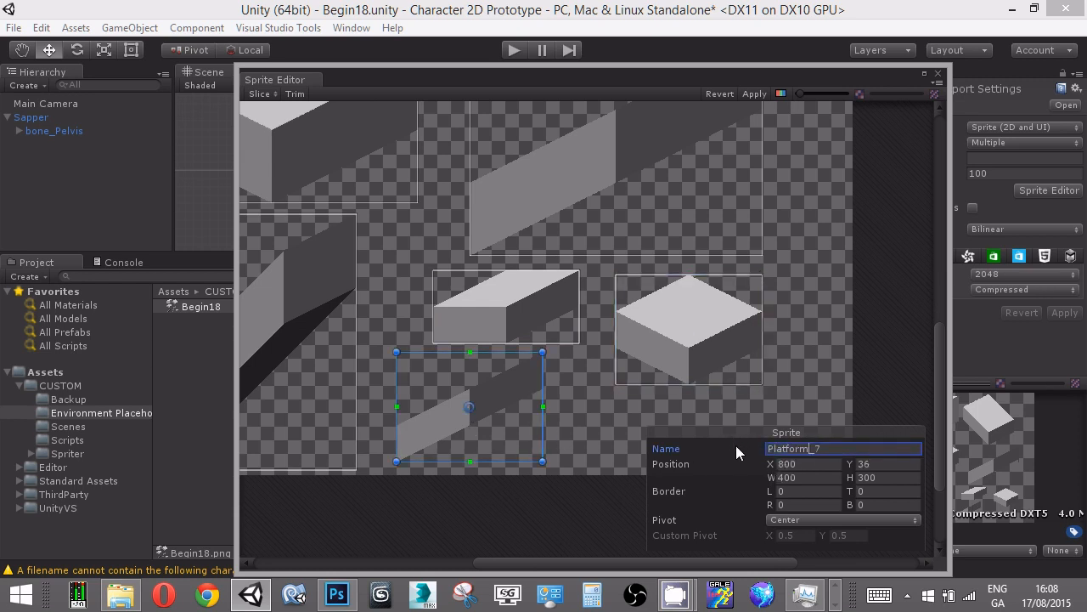
- Move Platform_0's pivot to the left corner of the block's top face, at about X 0.002, Y 0.664
scroll(459, 197, down, 4)
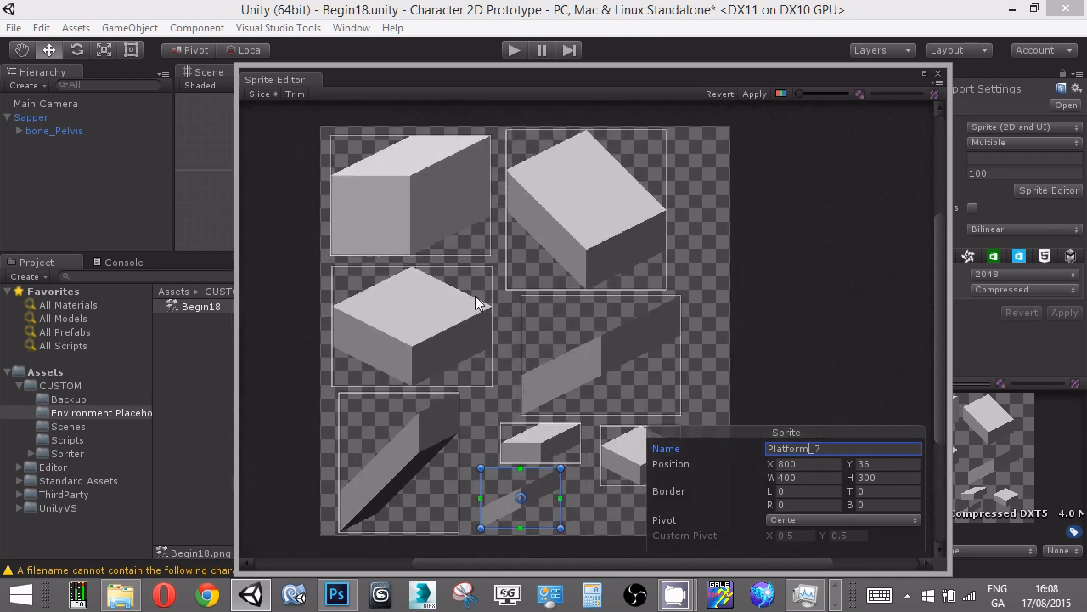
click(406, 209)
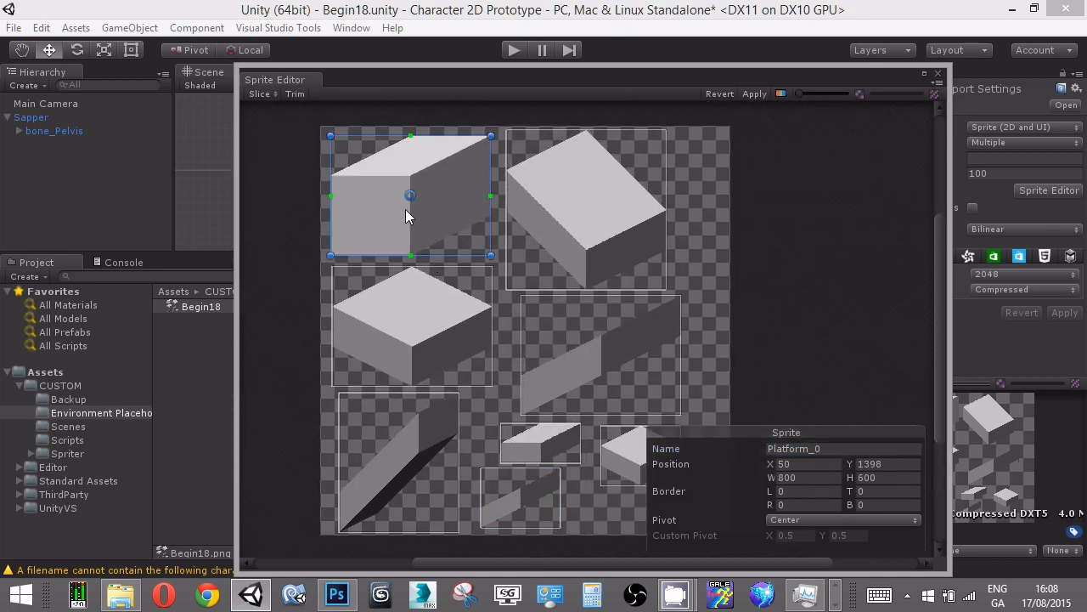
scroll(346, 158, up, 1)
scroll(592, 293, up, 4)
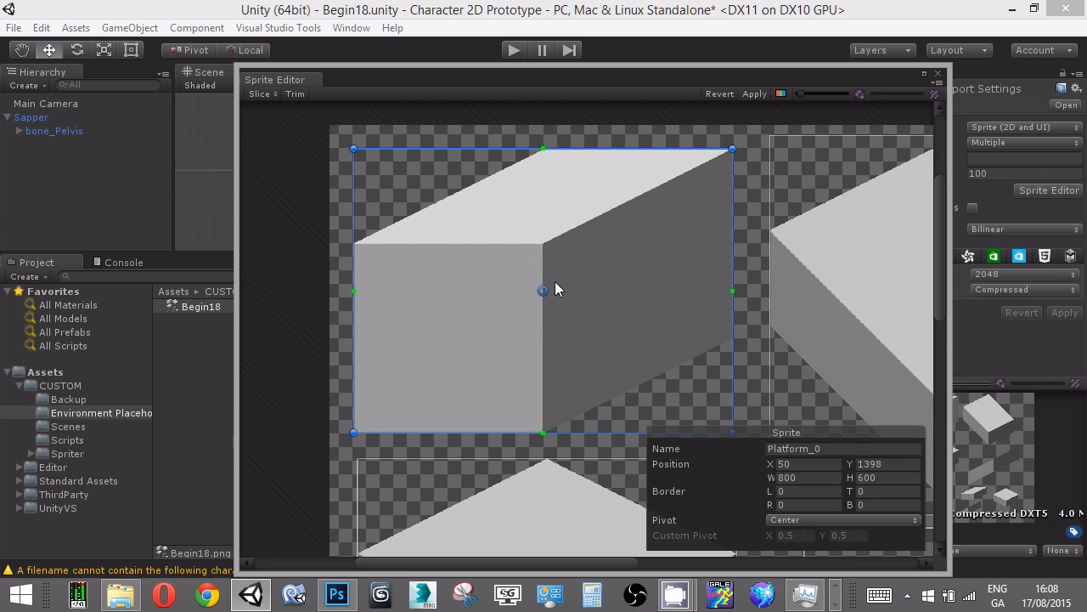
drag(545, 294, 356, 245)
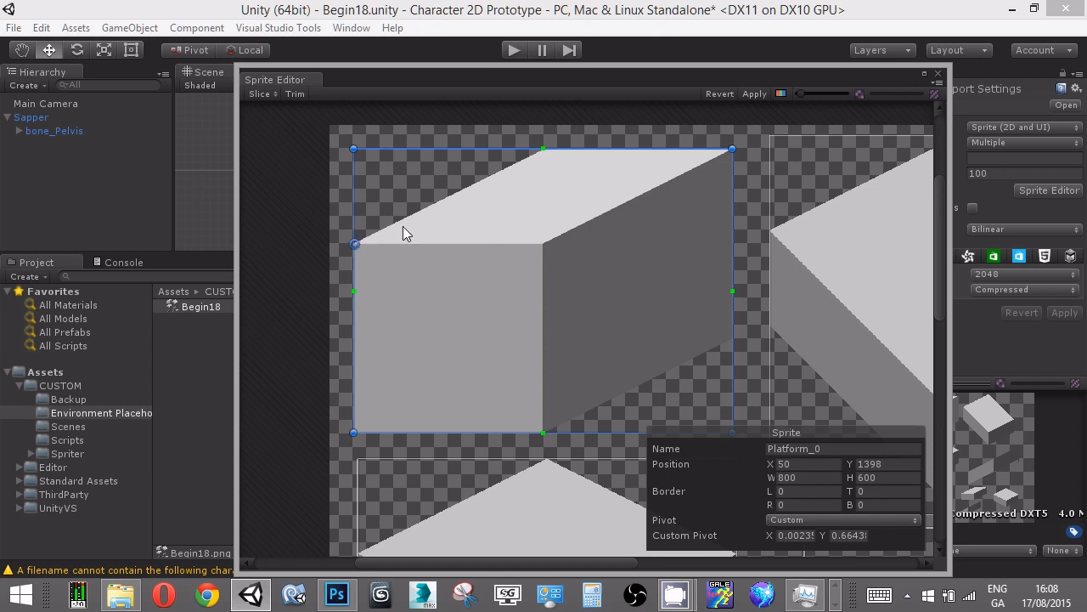
- Move Platform_1's pivot to the left corner of the tilted block's top face, refined to about X 0, Y 0.75
scroll(552, 255, down, 3)
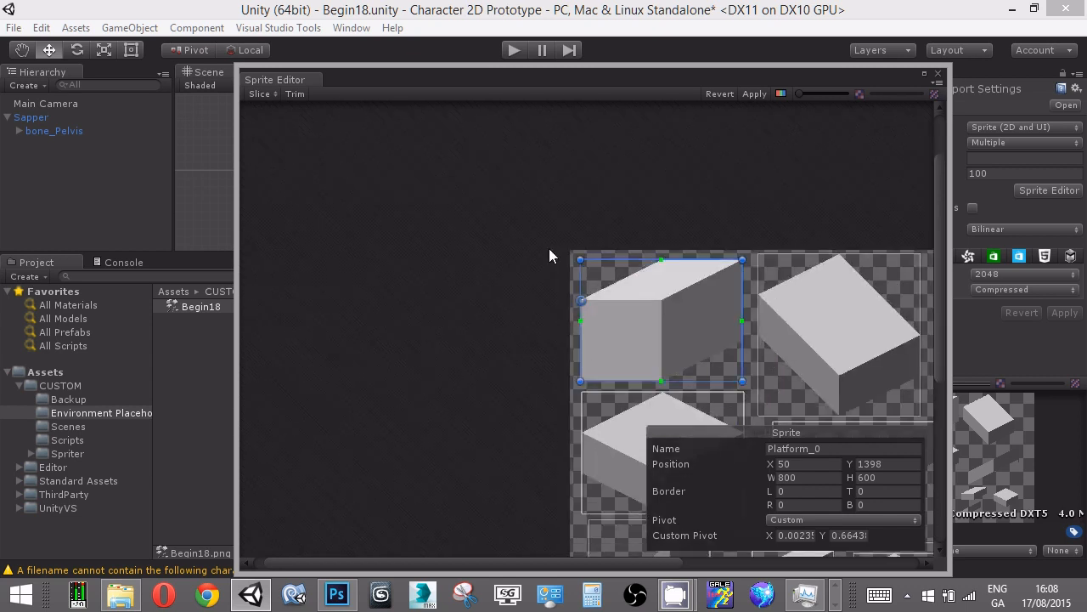
scroll(444, 179, up, 6)
scroll(538, 257, down, 3)
middle_drag(519, 263, 369, 272)
click(643, 231)
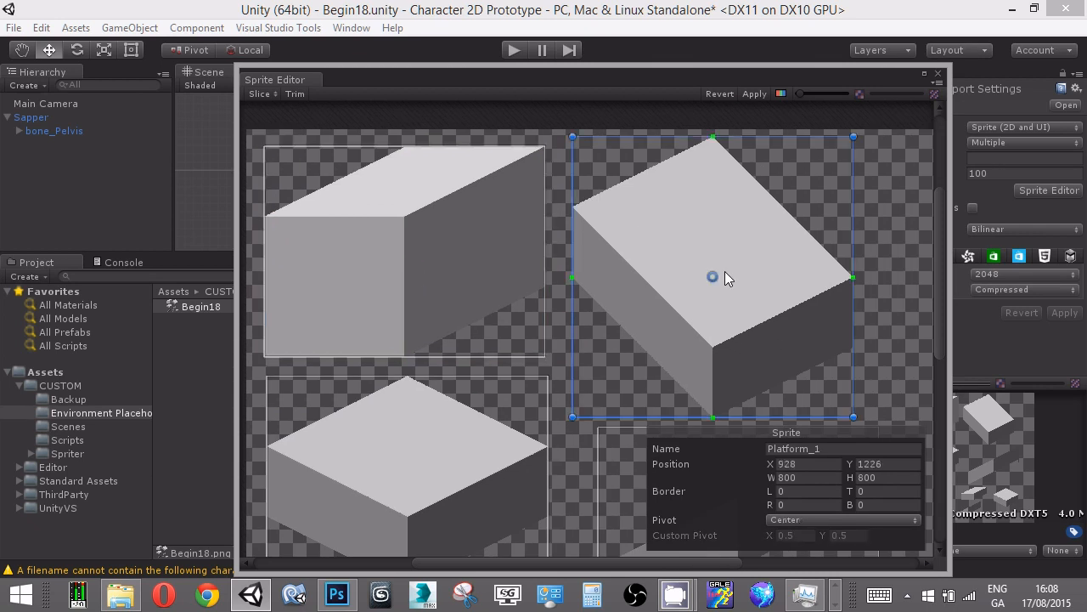
drag(712, 277, 574, 209)
scroll(620, 329, up, 3)
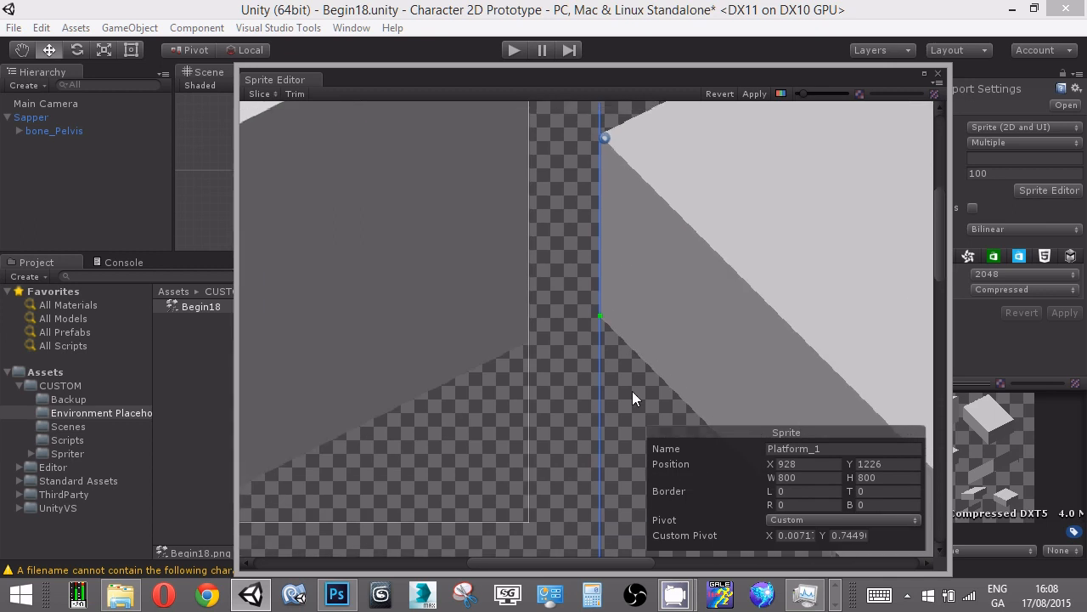
drag(619, 247, 615, 243)
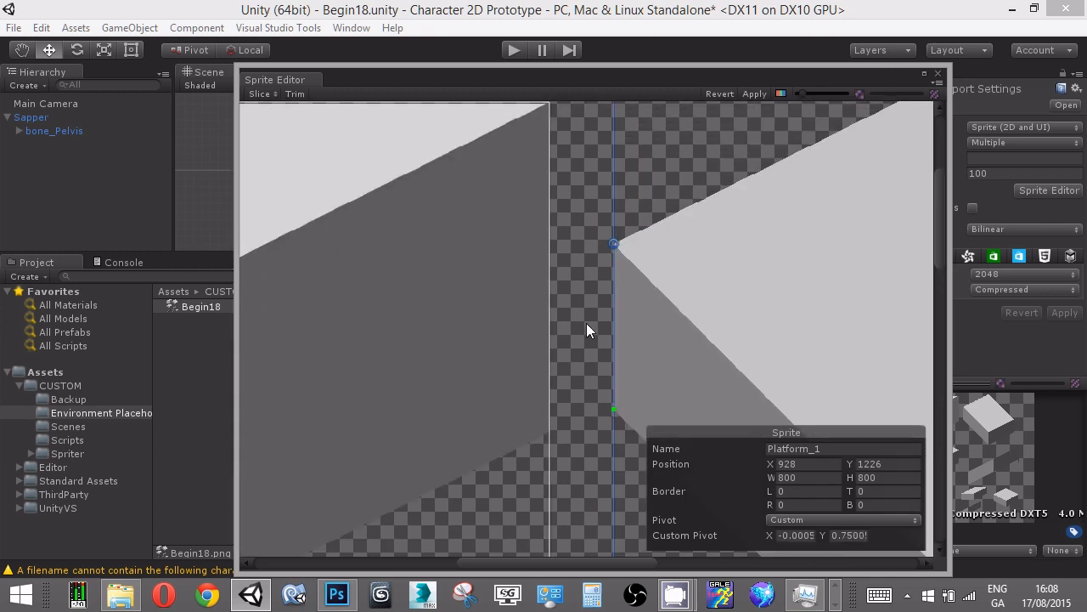
- Move Platform_2's pivot to the left corner of its top face, with Y about 0.664
scroll(628, 246, down, 5)
click(539, 372)
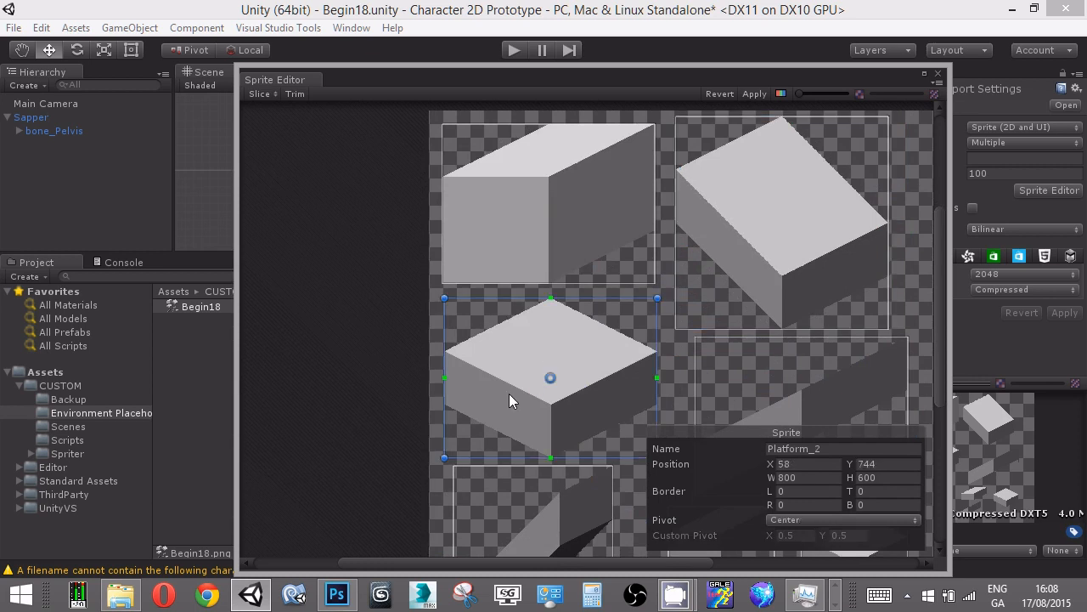
scroll(629, 305, up, 3)
drag(584, 384, 352, 325)
- Move Platform_3's pivot to the upper-left corner of the wall piece and fine-tune it against the slice's left edge
middle_drag(495, 309, 351, 213)
scroll(672, 299, down, 2)
scroll(672, 299, down, 6)
middle_drag(672, 299, 822, 333)
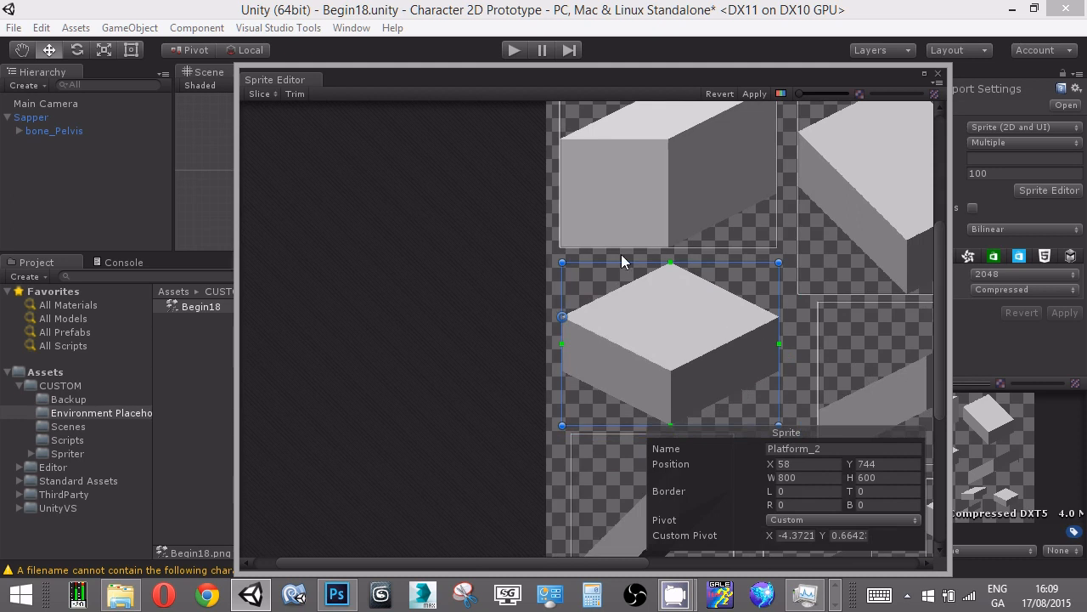
middle_drag(621, 254, 519, 210)
scroll(585, 246, up, 2)
click(822, 365)
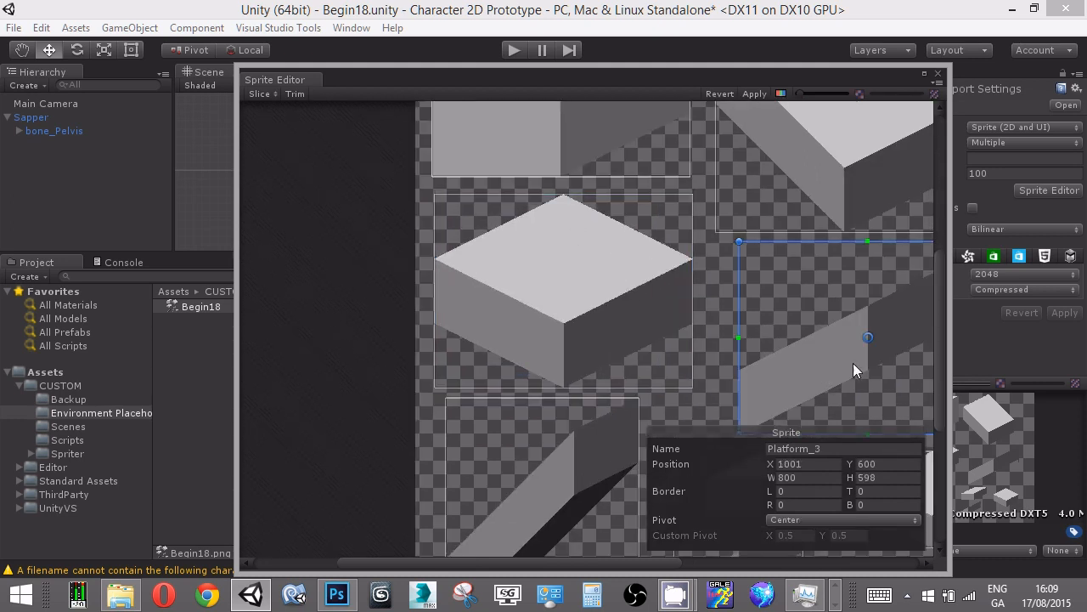
drag(868, 344, 739, 371)
scroll(743, 372, up, 3)
middle_drag(847, 377, 717, 313)
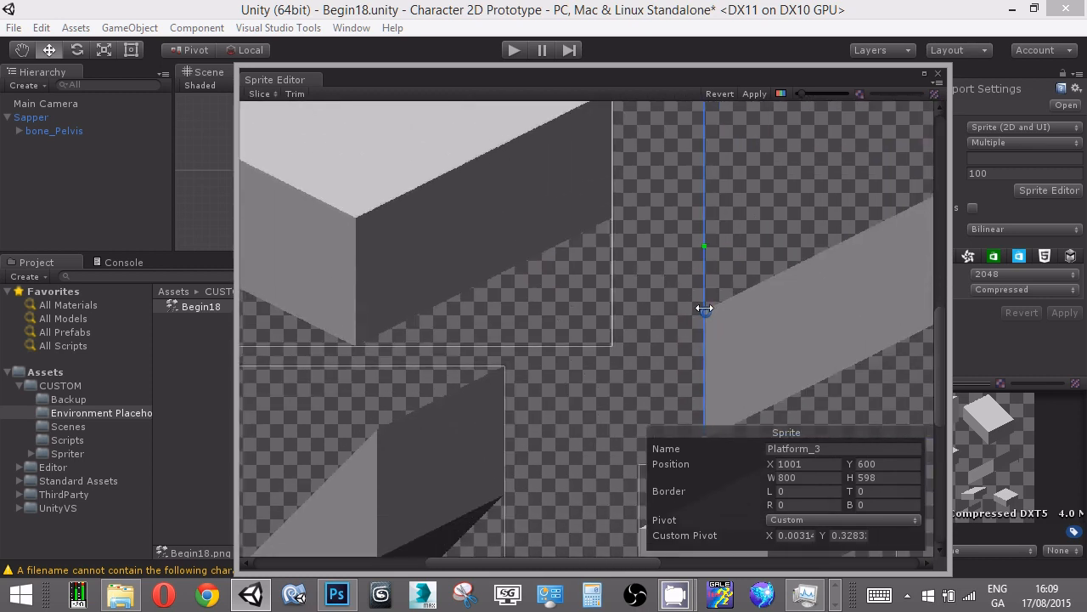
drag(709, 312, 700, 322)
- Move Platform_4's pivot to the upper-left corner of the ramp's front face, at about X -0.005, Y 0.284
middle_drag(526, 411, 748, 202)
scroll(583, 326, down, 9)
click(565, 349)
drag(566, 349, 482, 392)
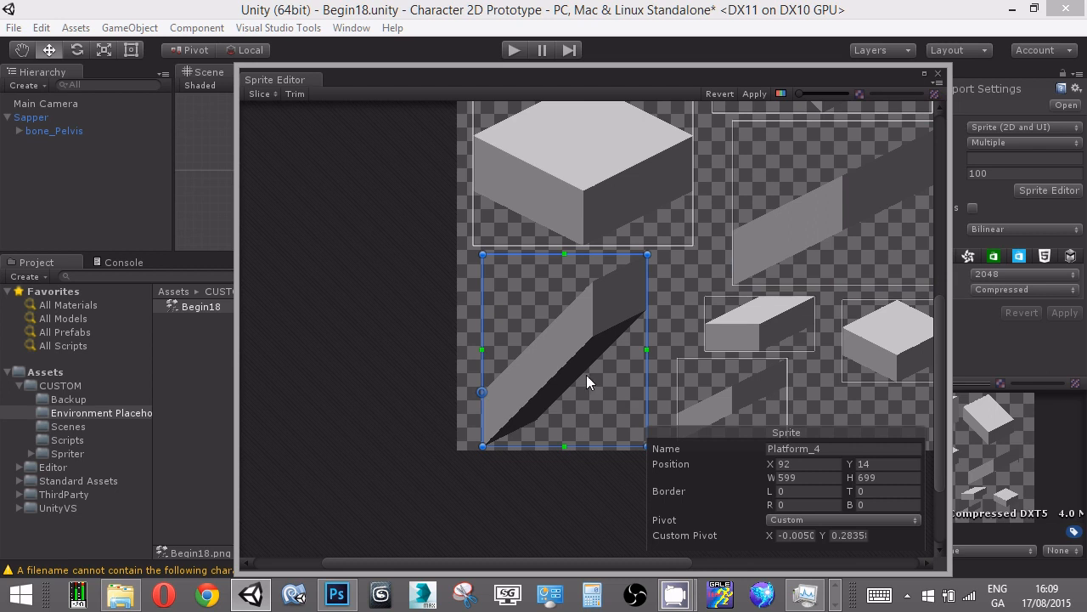
- Move Platform_5's pivot to the left corner of the small flat block's top face
scroll(514, 357, up, 3)
middle_drag(632, 359, 577, 335)
scroll(734, 280, up, 1)
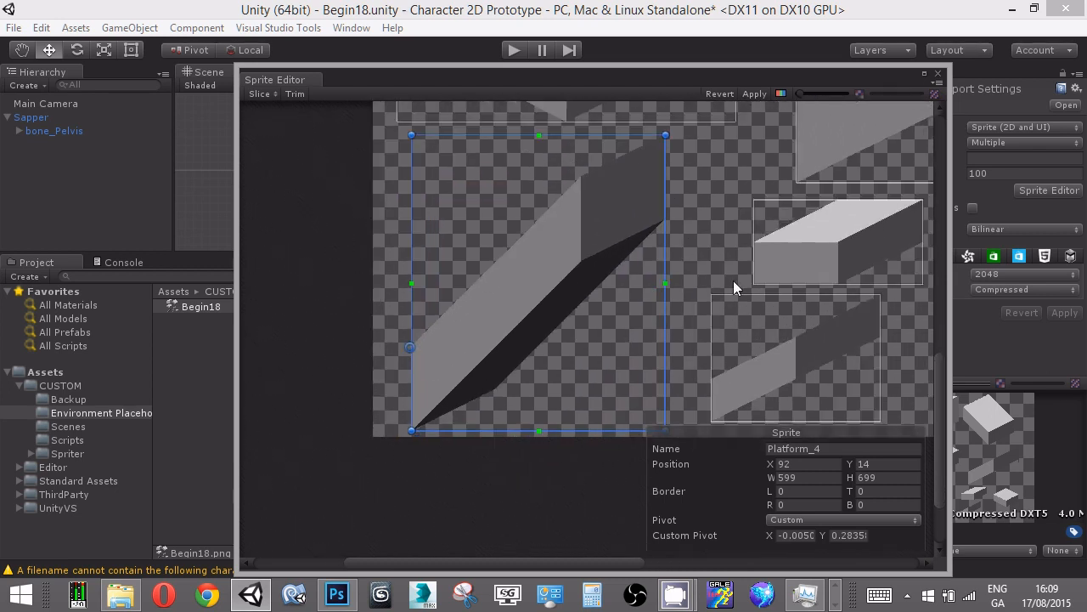
click(825, 243)
drag(838, 242, 753, 244)
- Move Platform_6's pivot to the left corner of its top face, at about X 0.02, Y 0.678
middle_drag(753, 244, 558, 280)
scroll(676, 272, up, 1)
click(808, 311)
drag(871, 309, 782, 284)
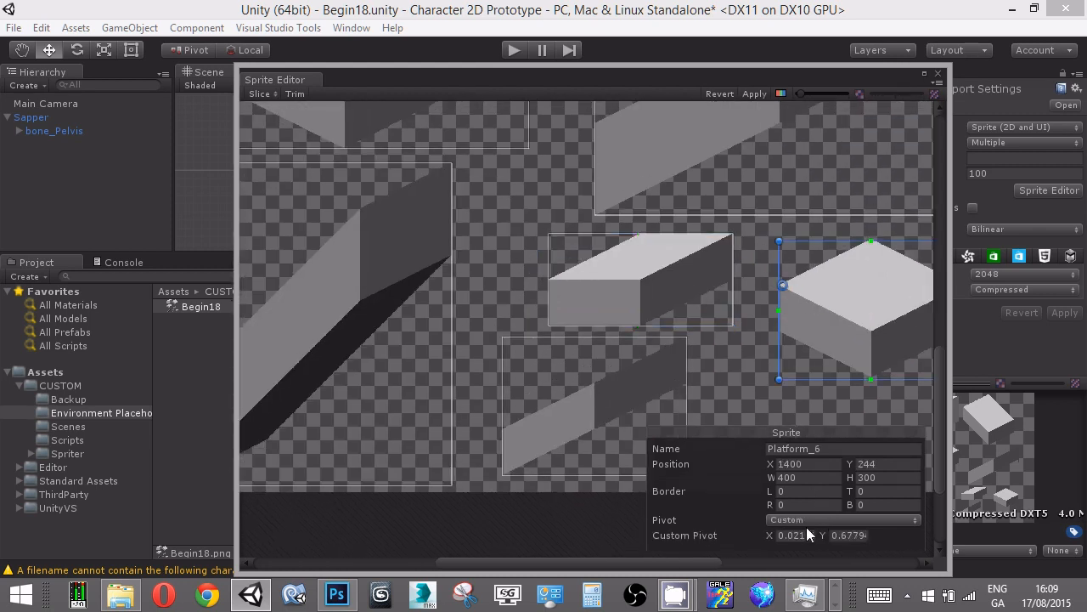
- Set Platform_7's pivot to Custom and place it on the wall piece's upper-left corner, at about X -0.002, Y 0.337
click(597, 397)
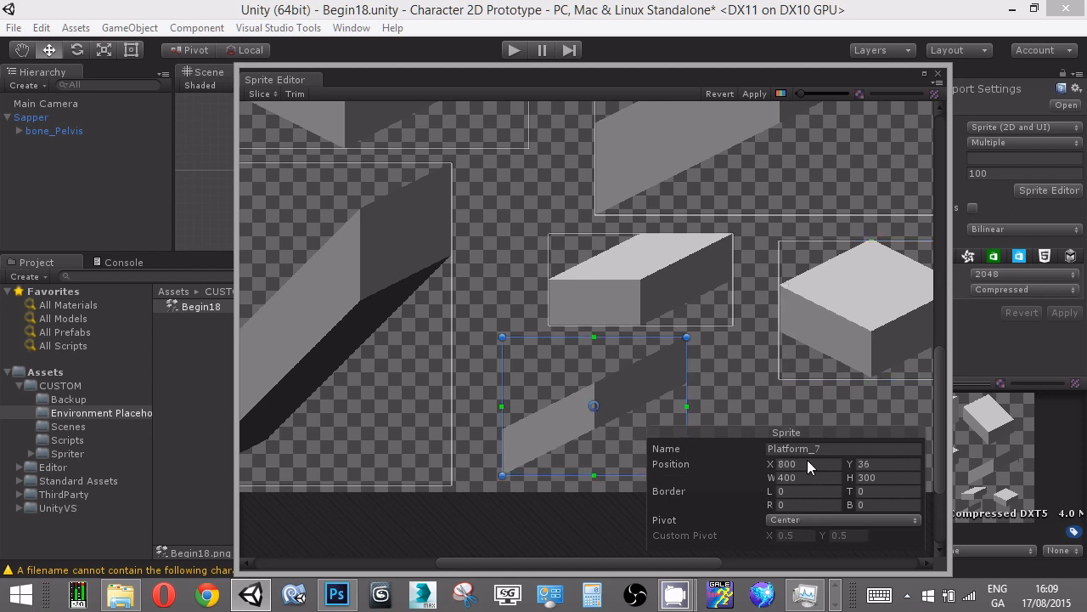
click(807, 520)
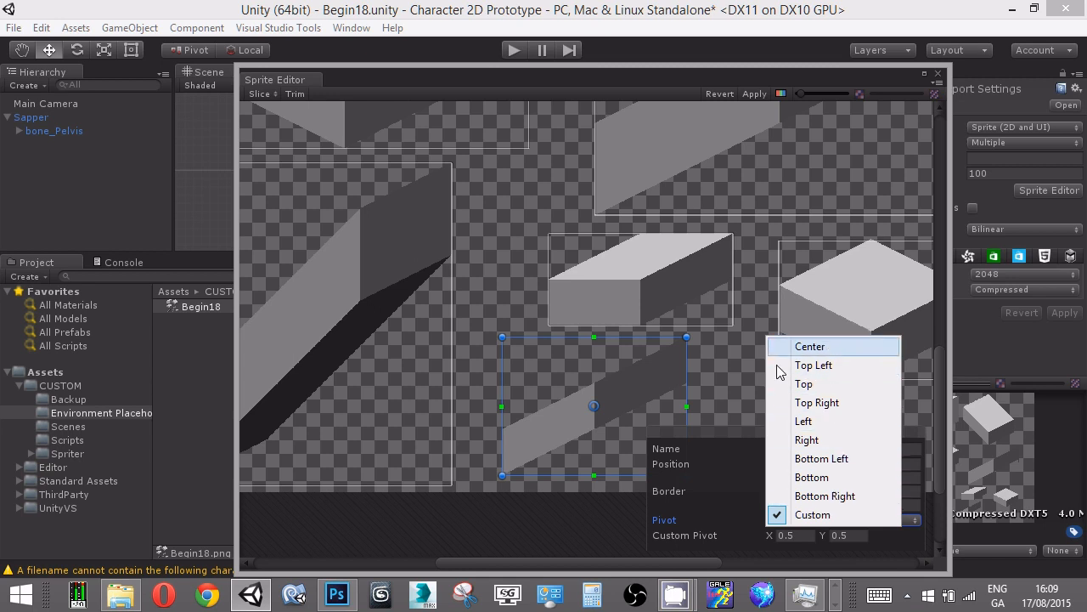
click(594, 406)
drag(594, 406, 504, 428)
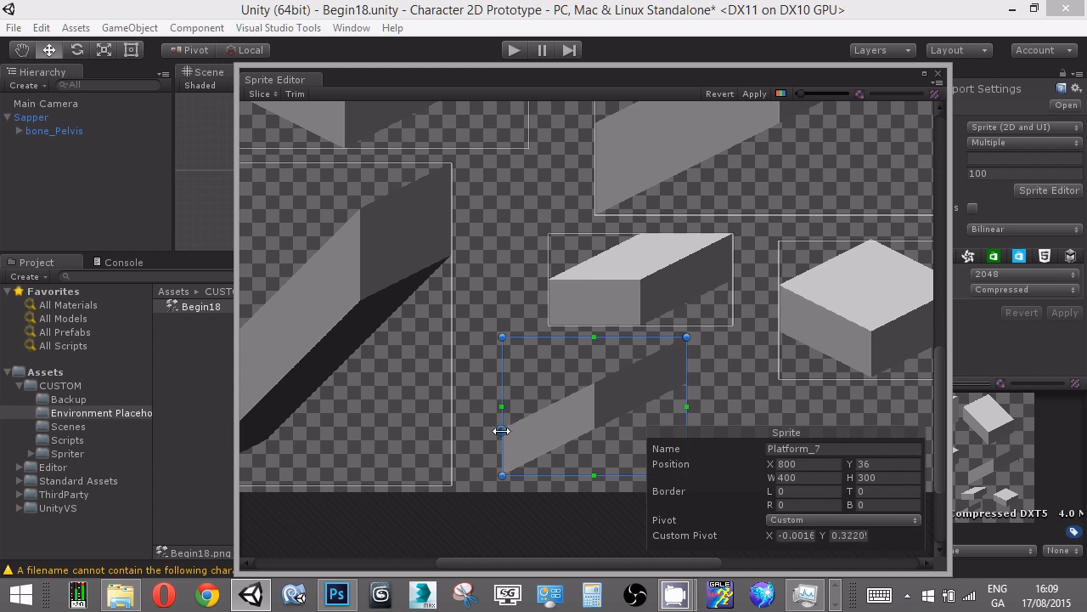
scroll(499, 435, up, 3)
middle_drag(578, 317, 603, 284)
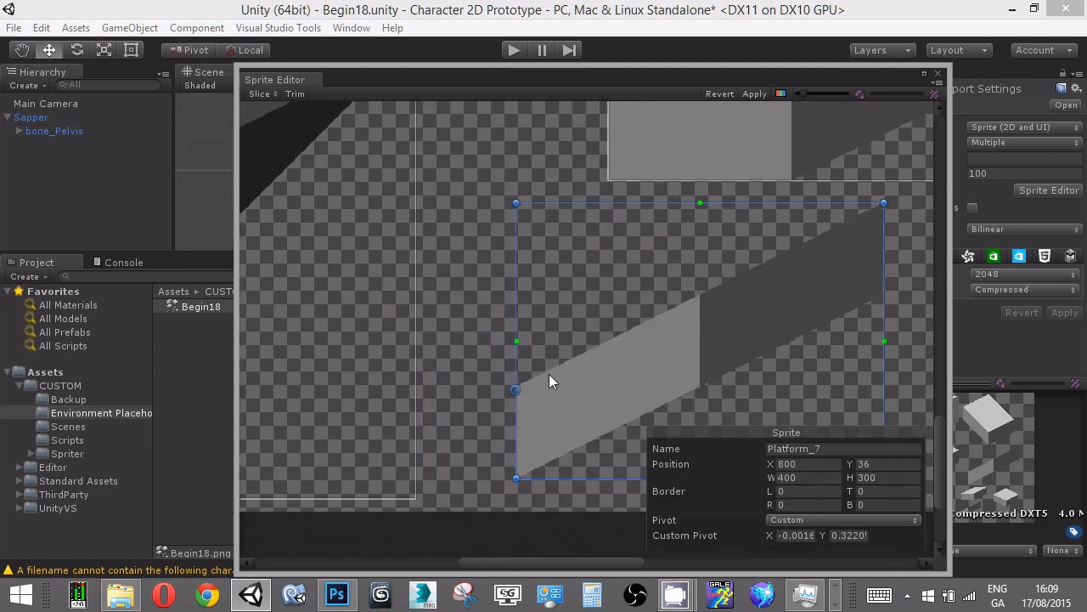
drag(517, 388, 517, 386)
- Apply the sprite changes, close the Sprite Editor and enlarge the project assets to thumbnails
click(753, 95)
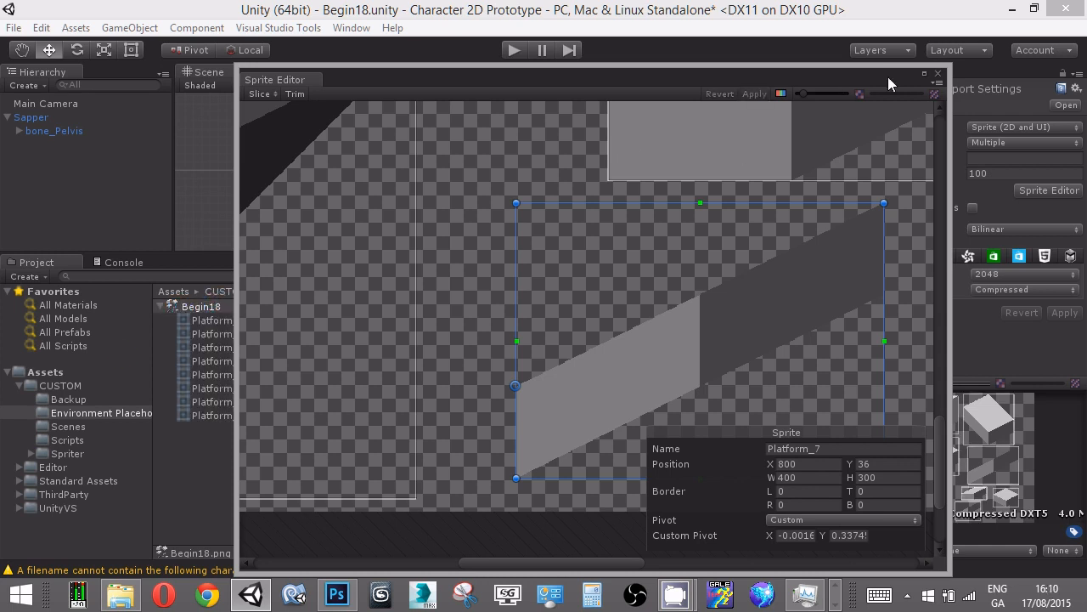
click(938, 74)
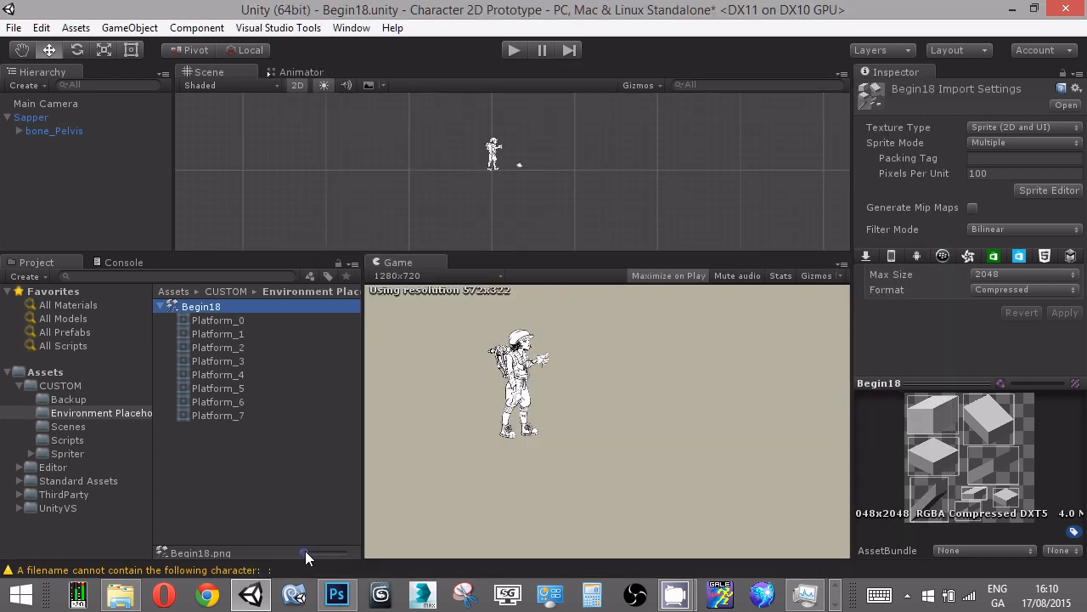
drag(307, 552, 313, 551)
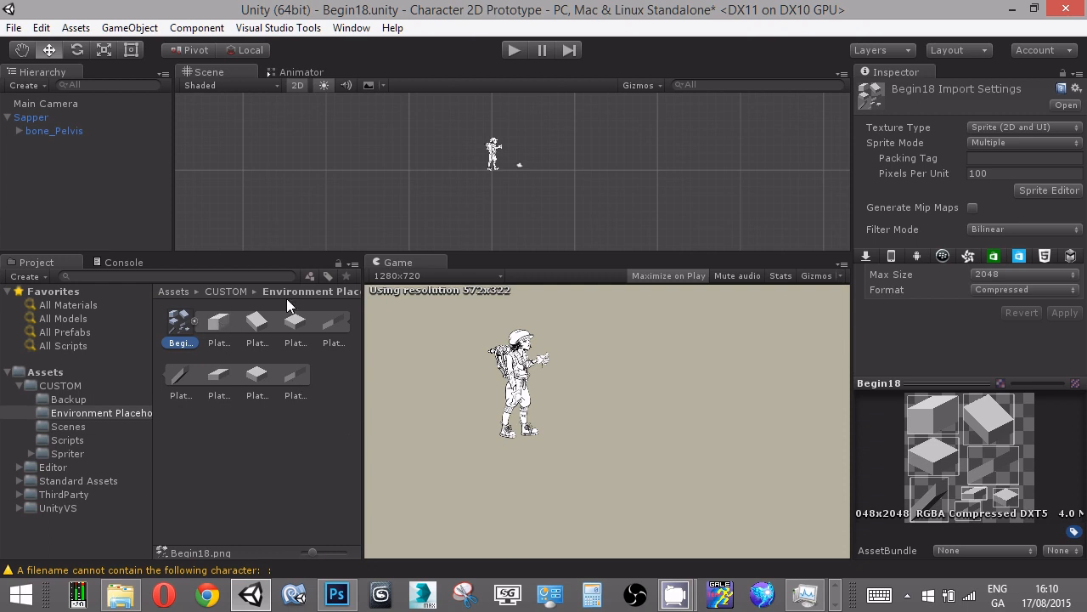
- Place Platform_0 beneath the character at about X -3.76, Y -0.74 and Platform_1 beside it at about X 0.1, Y -0.74, using the Rect tool
scroll(503, 171, up, 6)
middle_drag(503, 170, 490, 178)
scroll(471, 222, up, 1)
middle_drag(472, 222, 470, 189)
drag(220, 322, 476, 188)
click(132, 50)
click(520, 194)
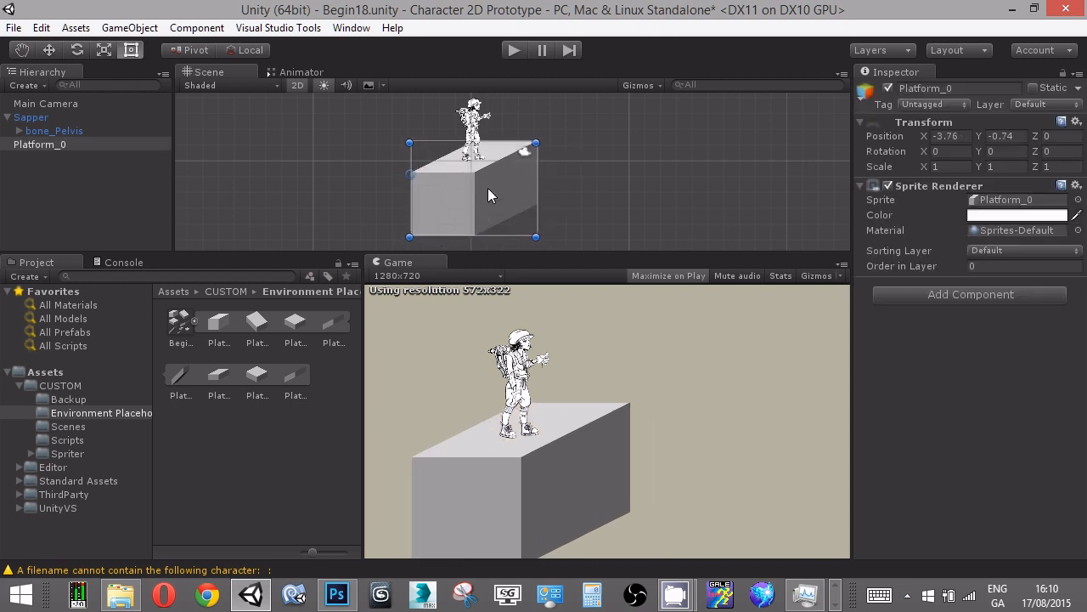
drag(257, 318, 455, 183)
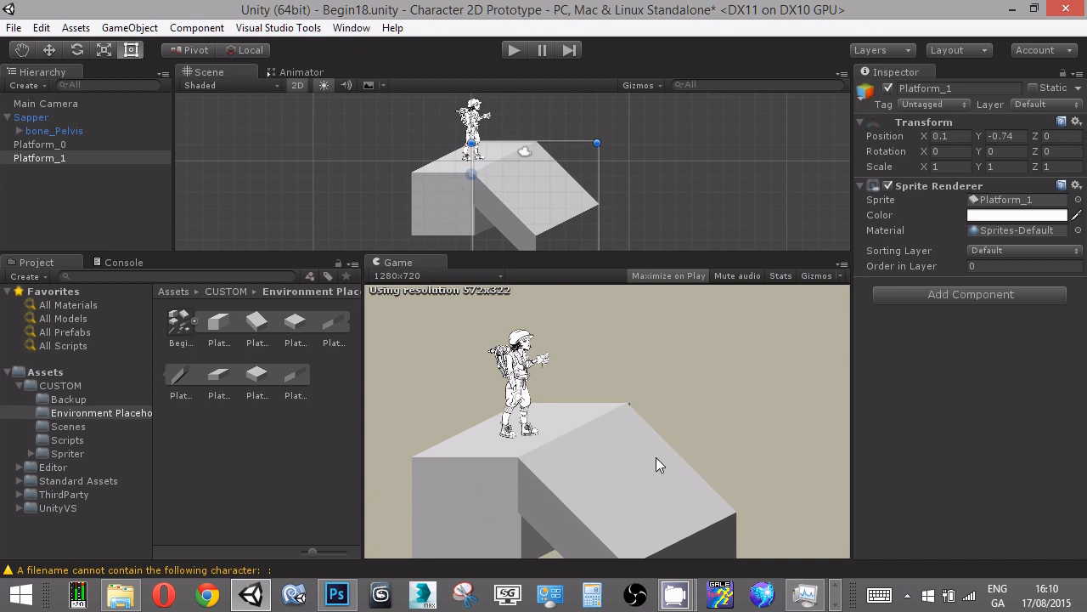
- Add two Platform_5 sprites beyond the slope's lower end, at about X 5.99, Y -3.79 and X 9.29, Y -3.4
middle_drag(547, 182, 450, 124)
scroll(449, 124, down, 1)
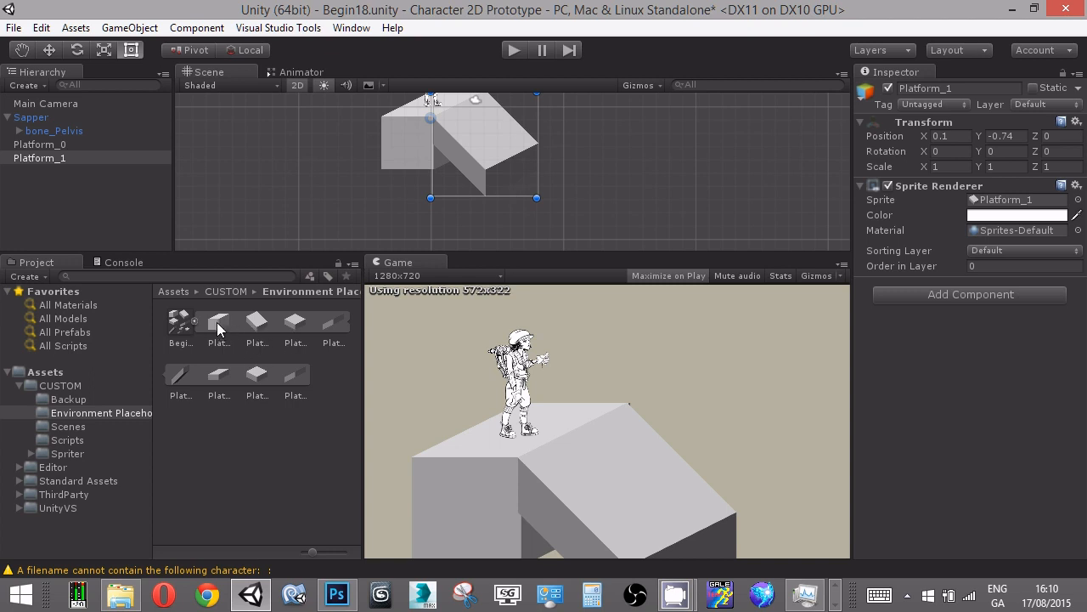
drag(218, 380, 532, 163)
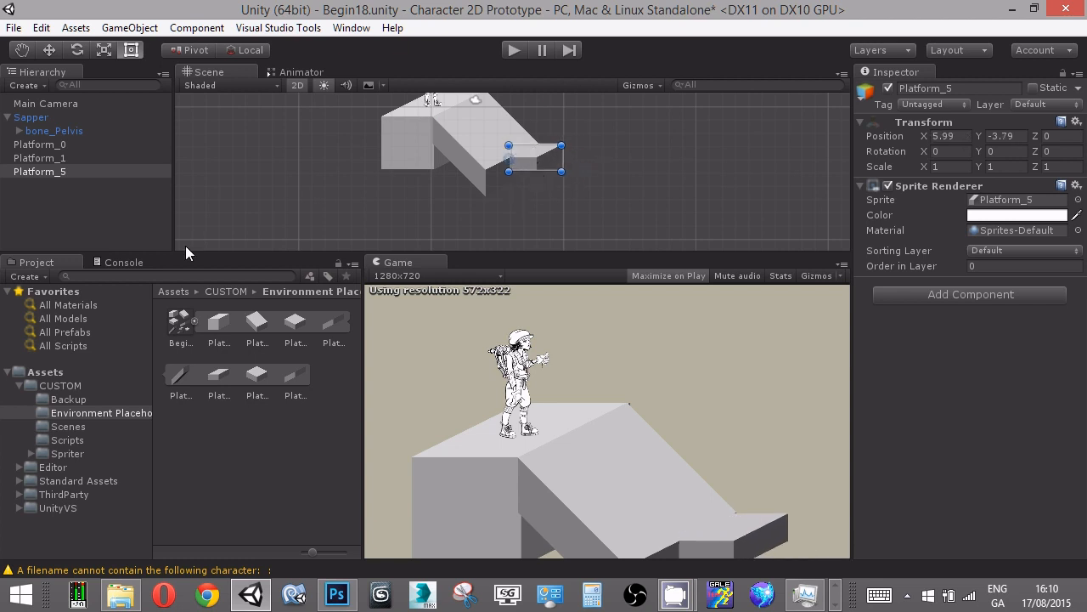
drag(218, 378, 570, 163)
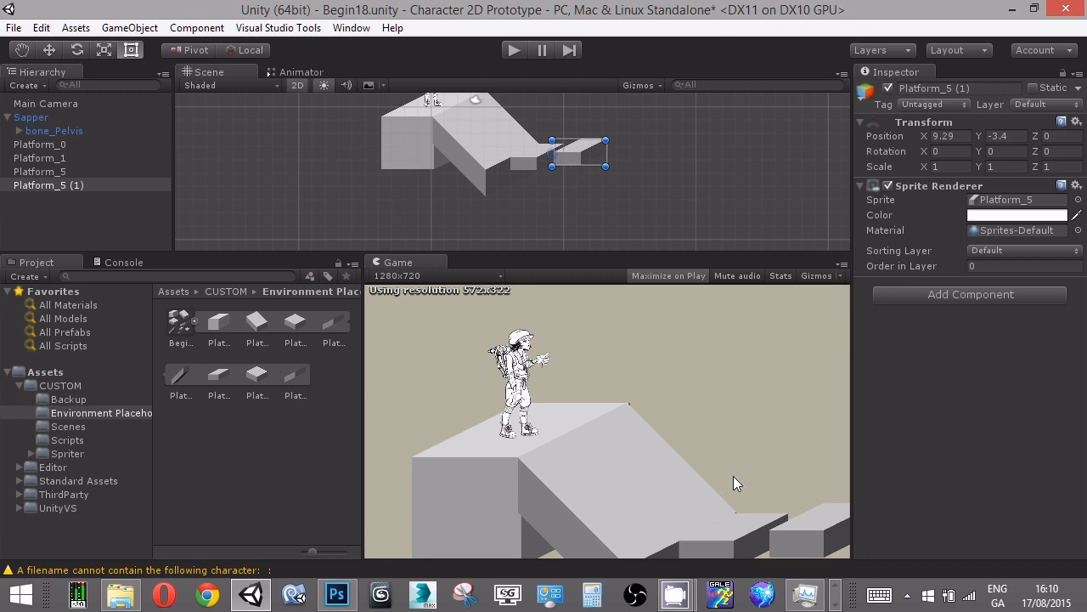